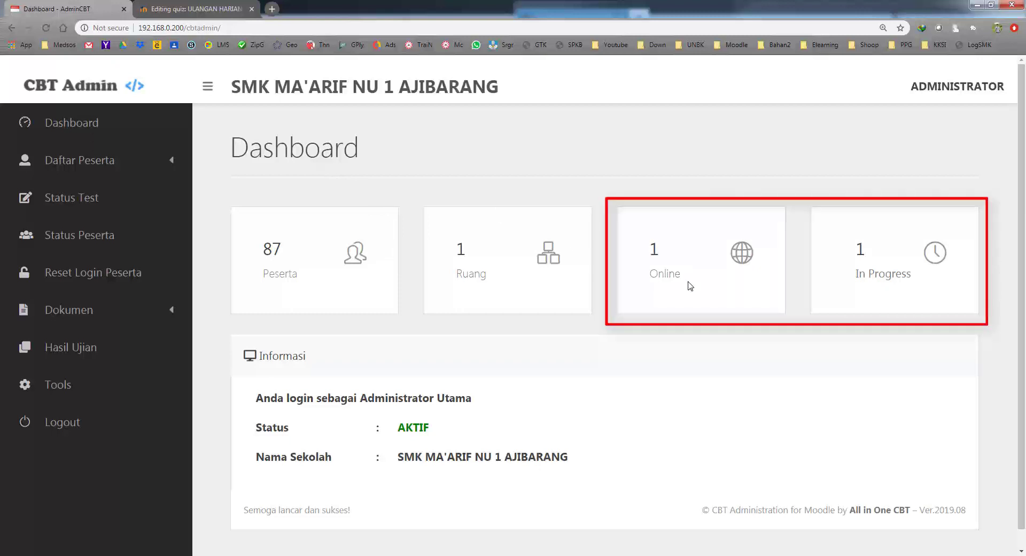
- Check the In Progress count on the dashboard and the participant's test status on the Status Peserta page
left_click_drag(858, 249, 915, 278)
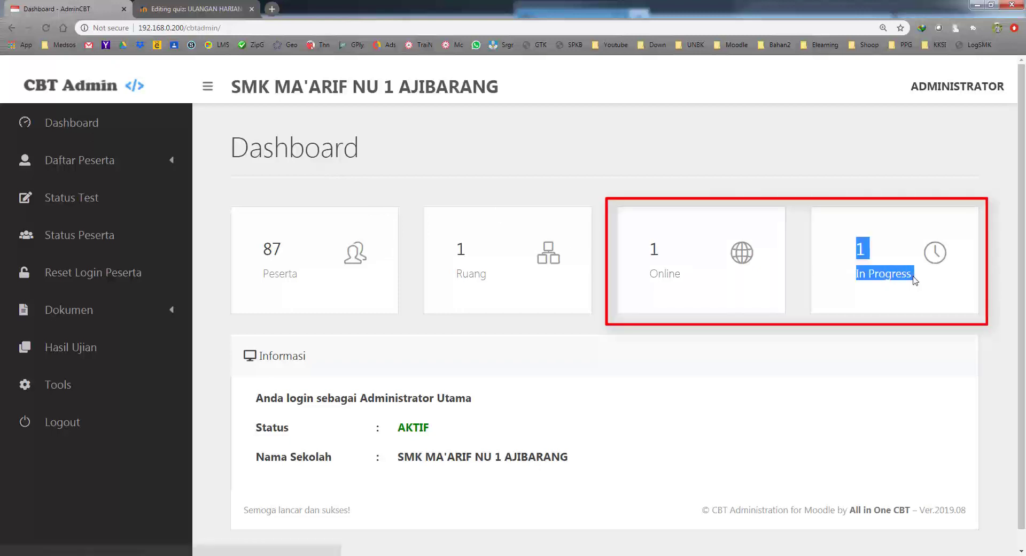
left_click(103, 235)
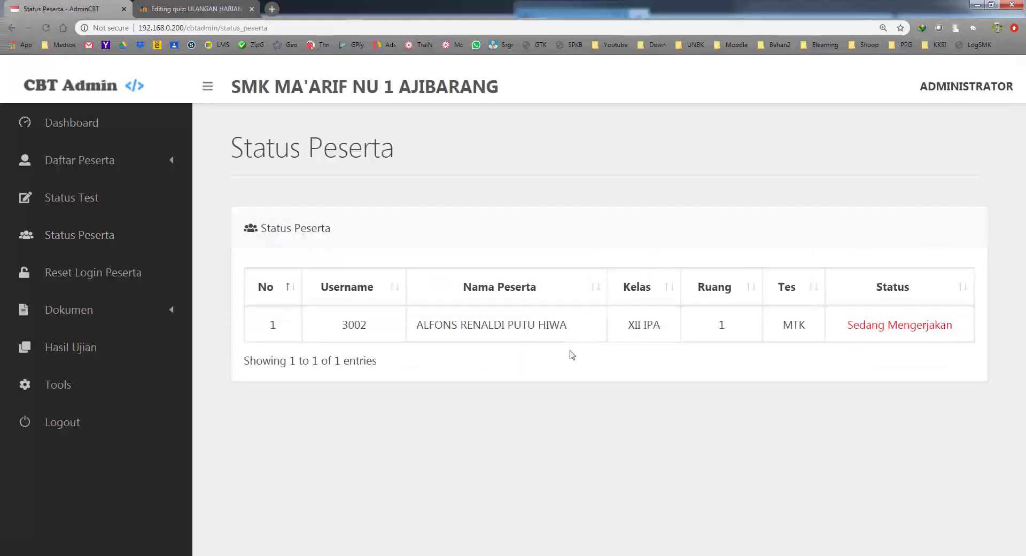
left_click_drag(847, 323, 946, 324)
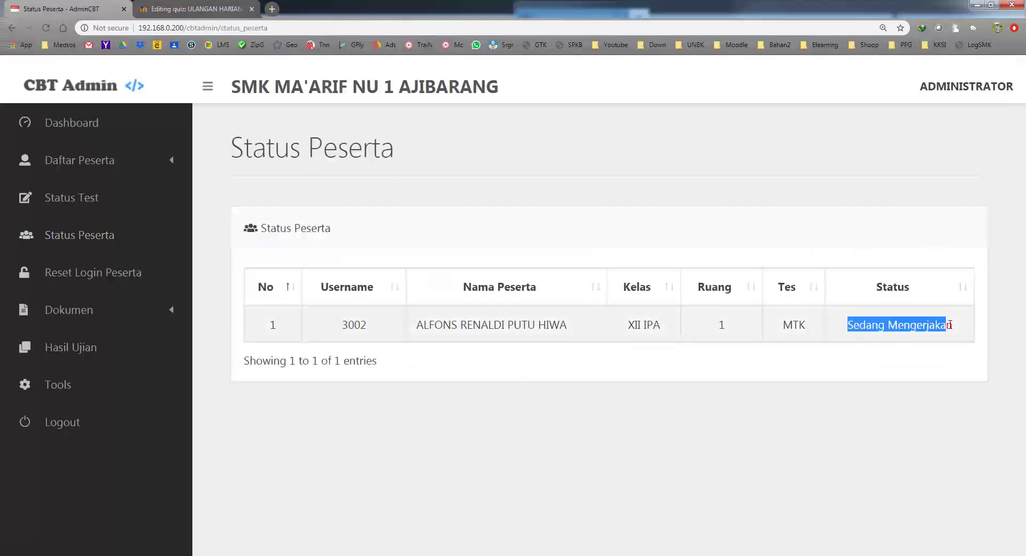
- Switch to the student's browser window with the MATEMATIKA quiz attempt and go to question 10
key("alt+Tab")
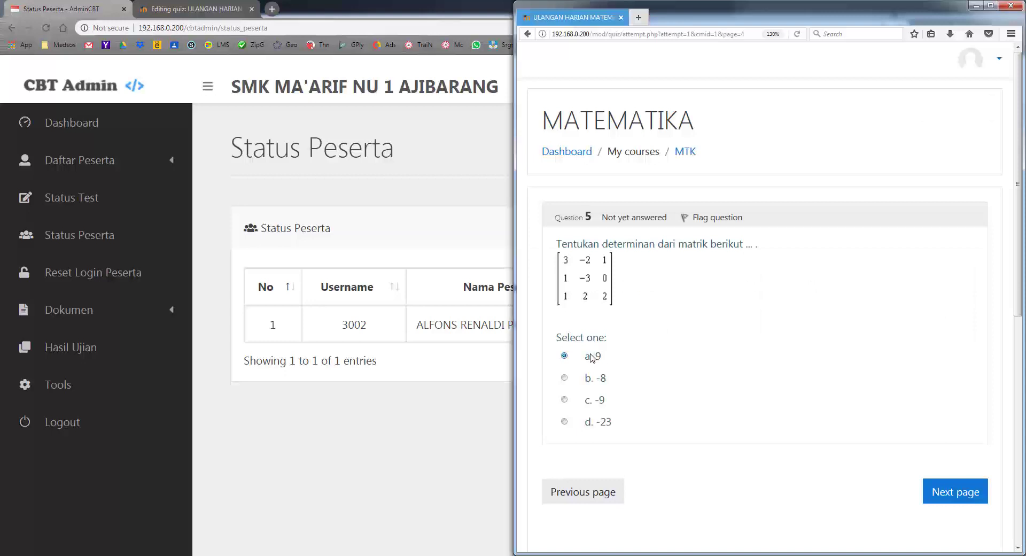
scroll(592, 358, "down", 8)
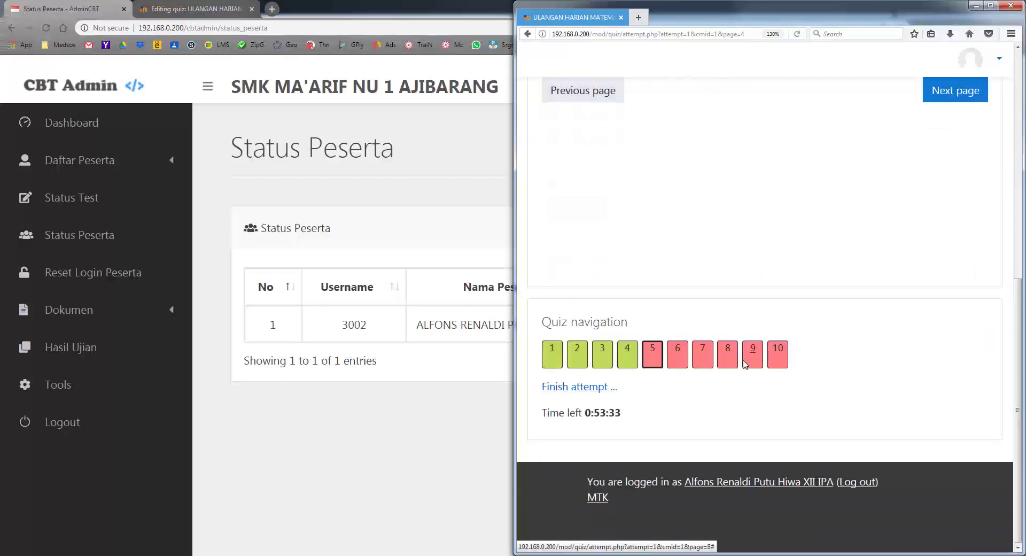
left_click(776, 354)
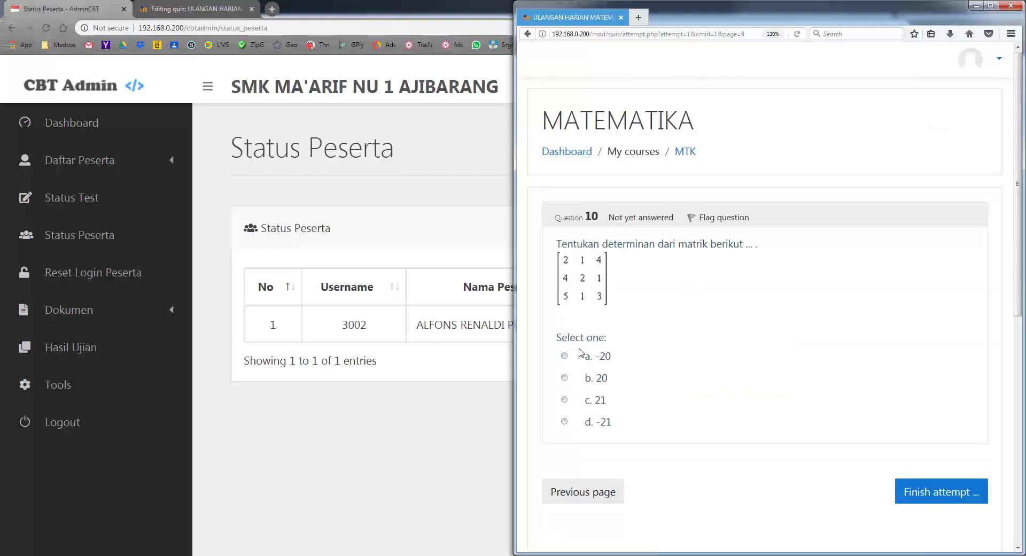
- Examine question 10's text, its matrix and the four answer options
left_click_drag(563, 340, 616, 432)
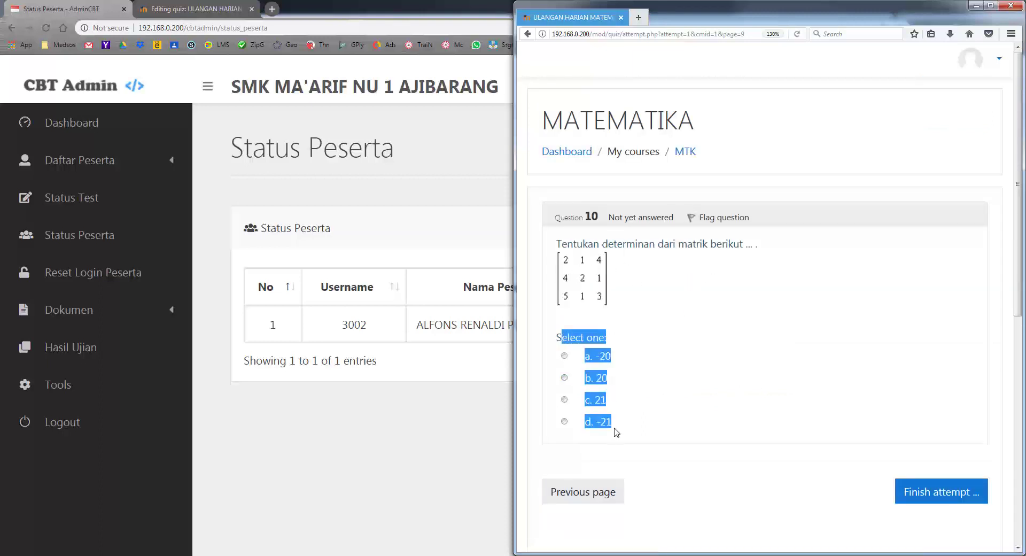
left_click(656, 425)
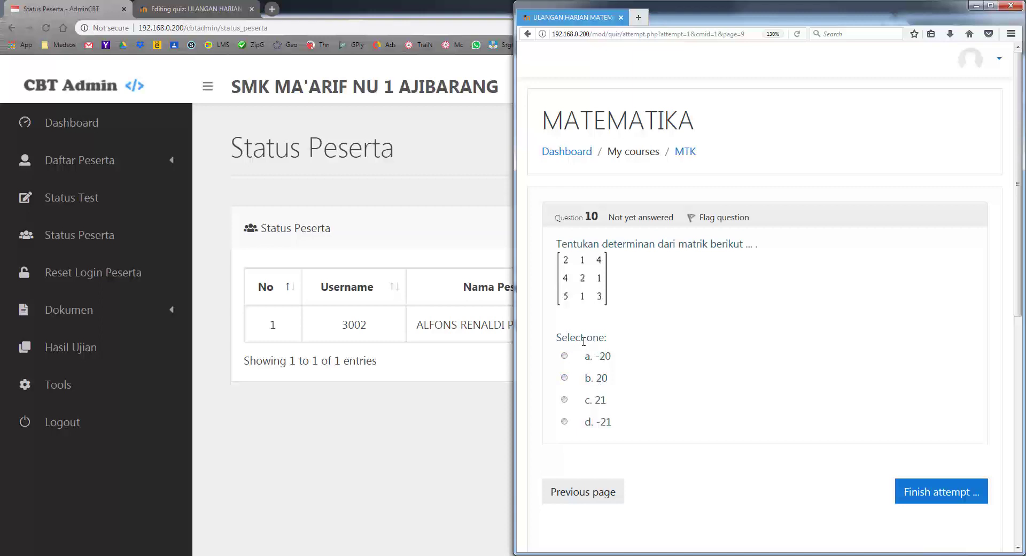
left_click_drag(568, 244, 619, 269)
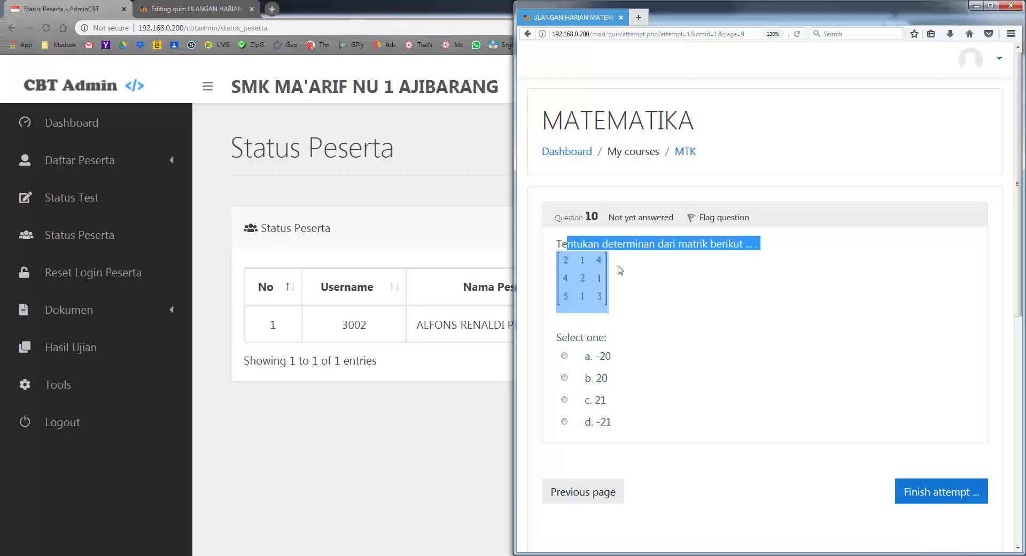
left_click(638, 284)
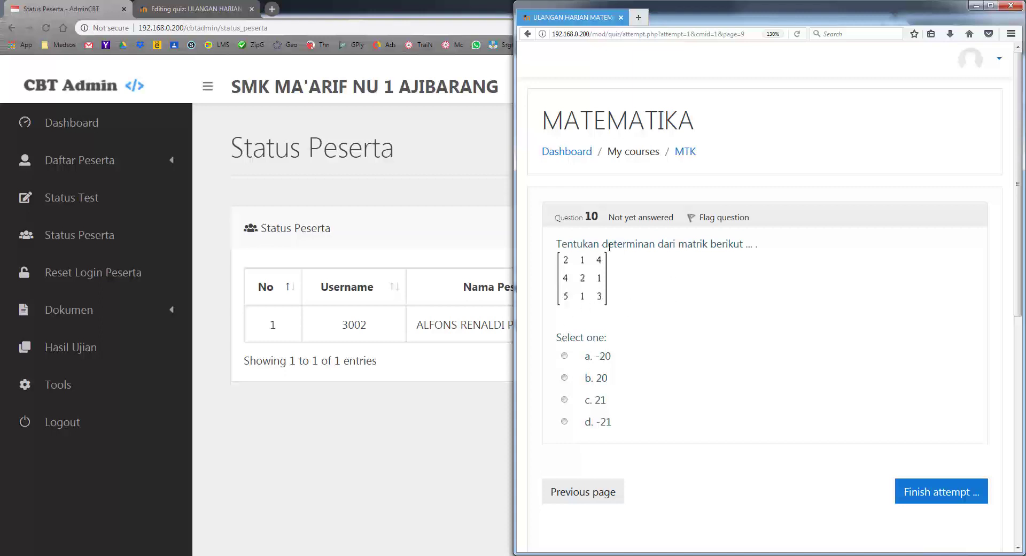
left_click_drag(584, 245, 649, 273)
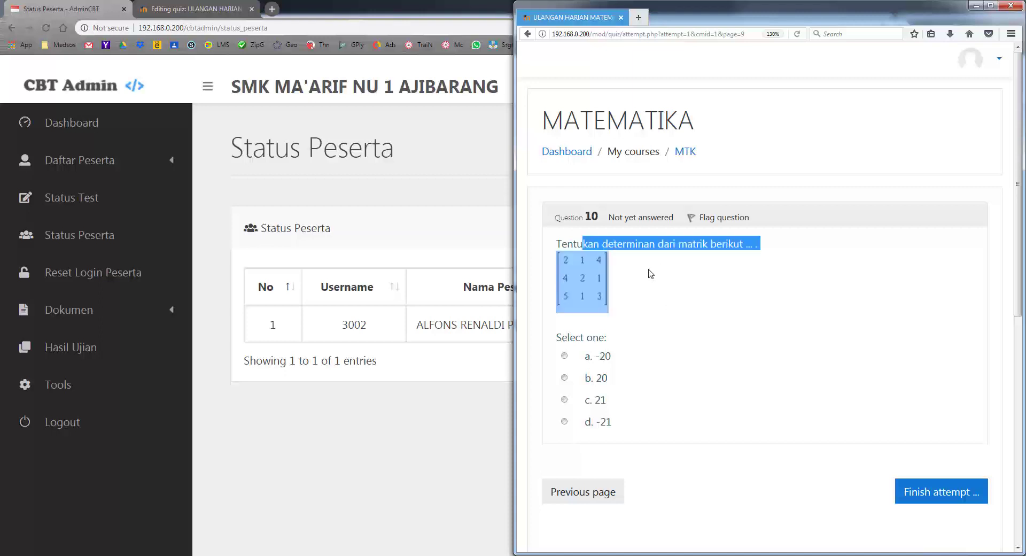
left_click(616, 328)
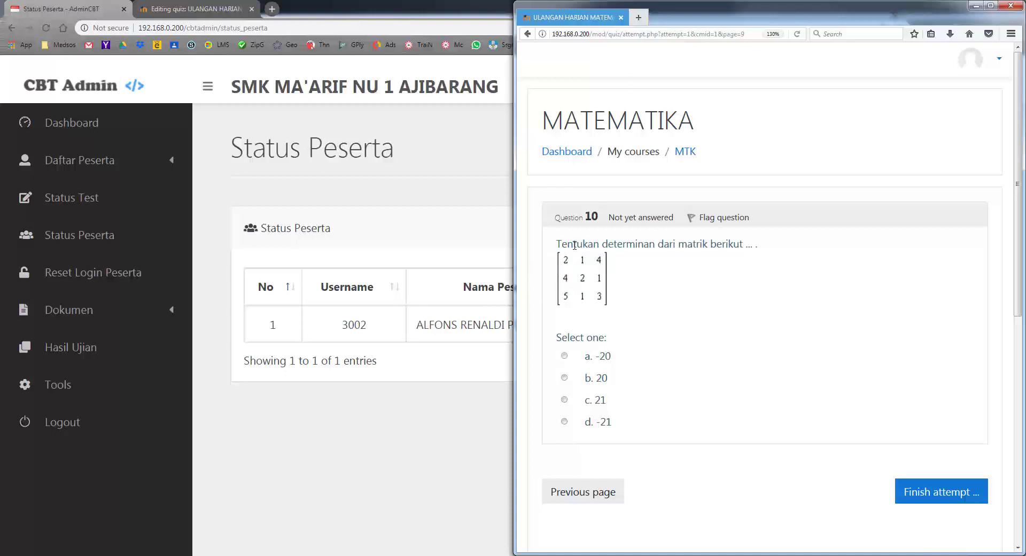
left_click_drag(574, 245, 627, 335)
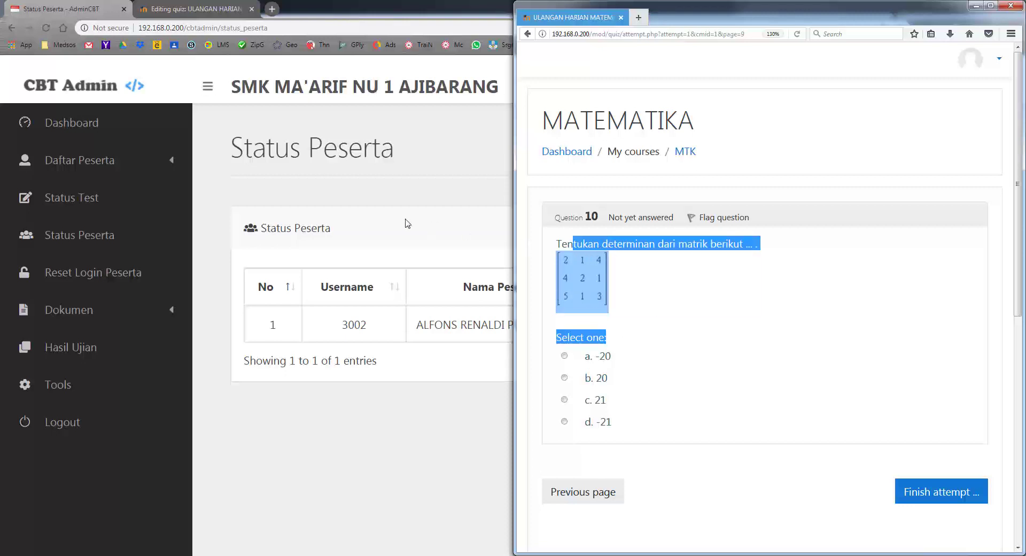
- Return to the administrator's browser window and open the site settings from the quiz editing page
left_click(193, 9)
left_click(72, 5)
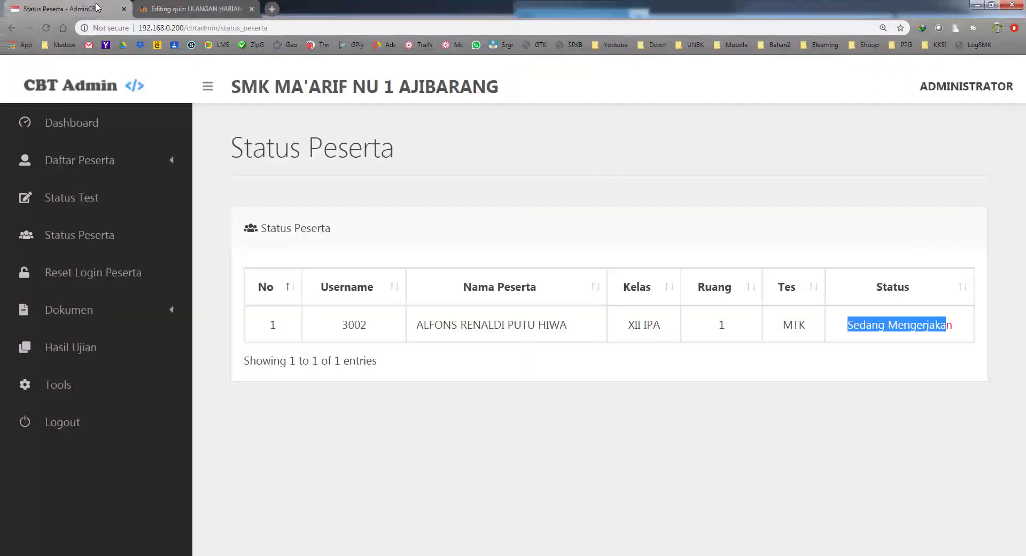
left_click(153, 9)
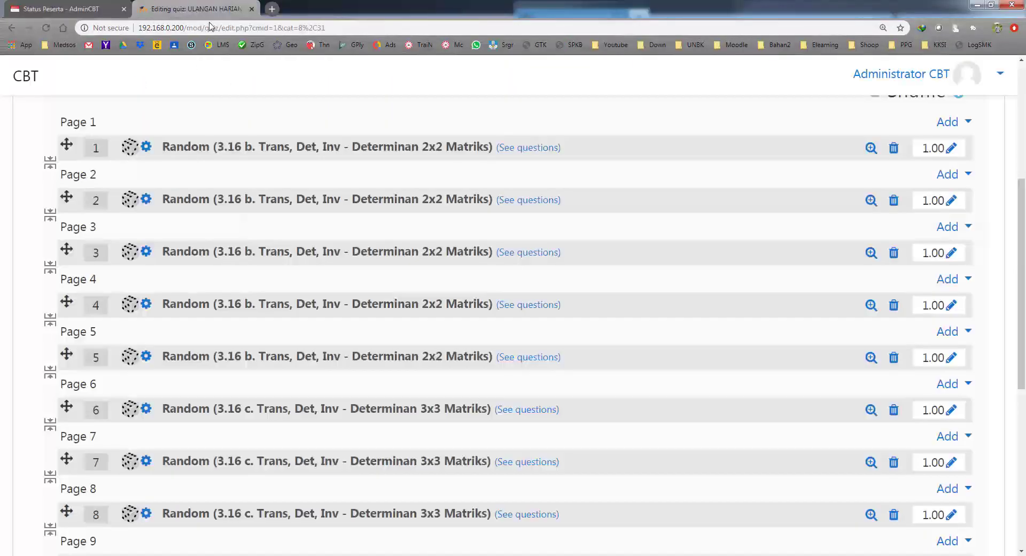
scroll(224, 142, "up", 5)
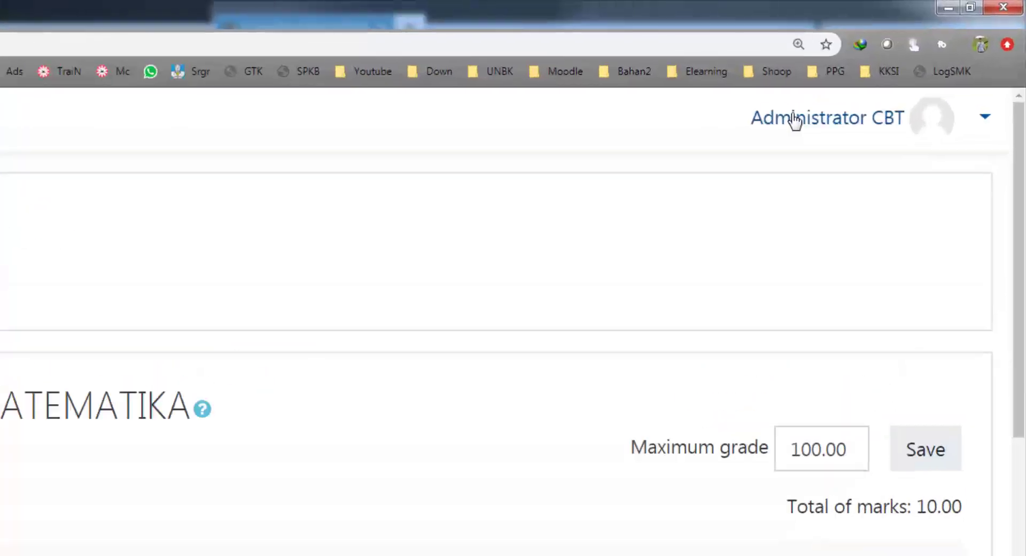
left_click(855, 76)
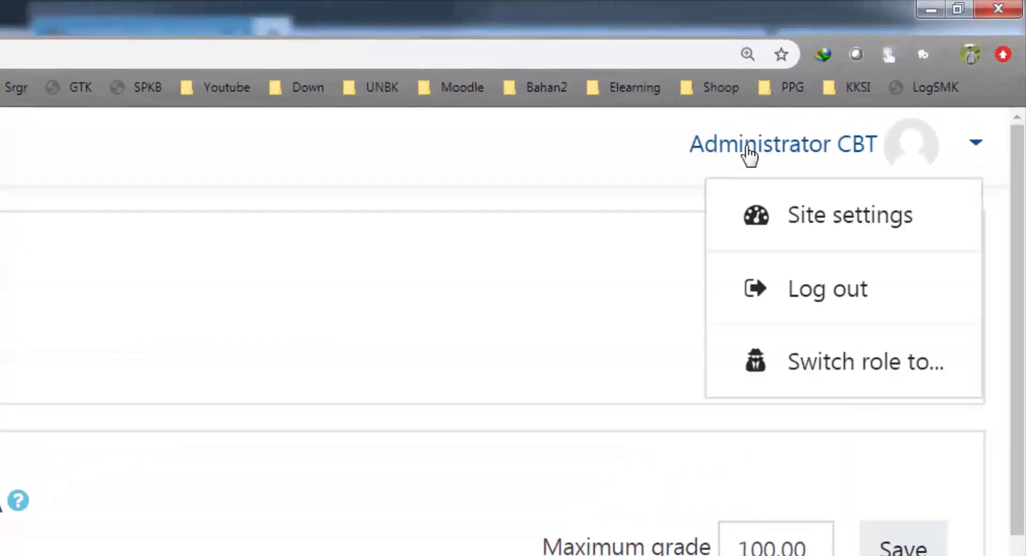
left_click(824, 229)
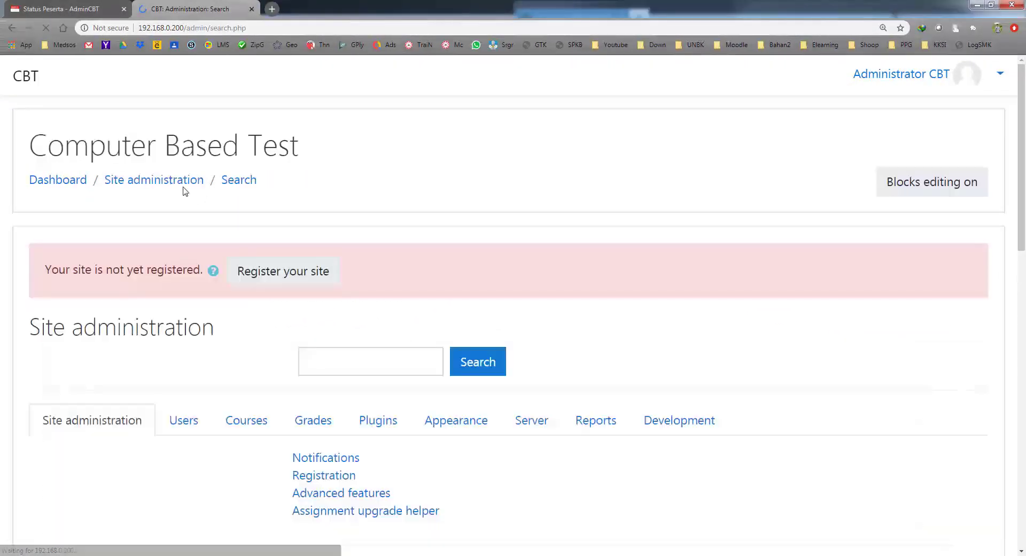
- Open Manage courses and categories from the Courses section of the site administration
scroll(137, 424, "down", 4)
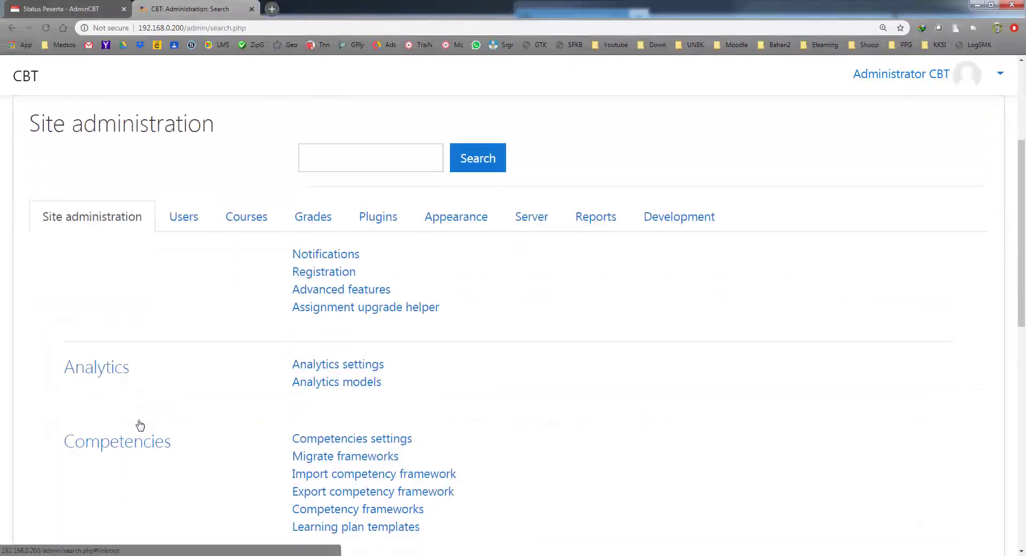
left_click(248, 216)
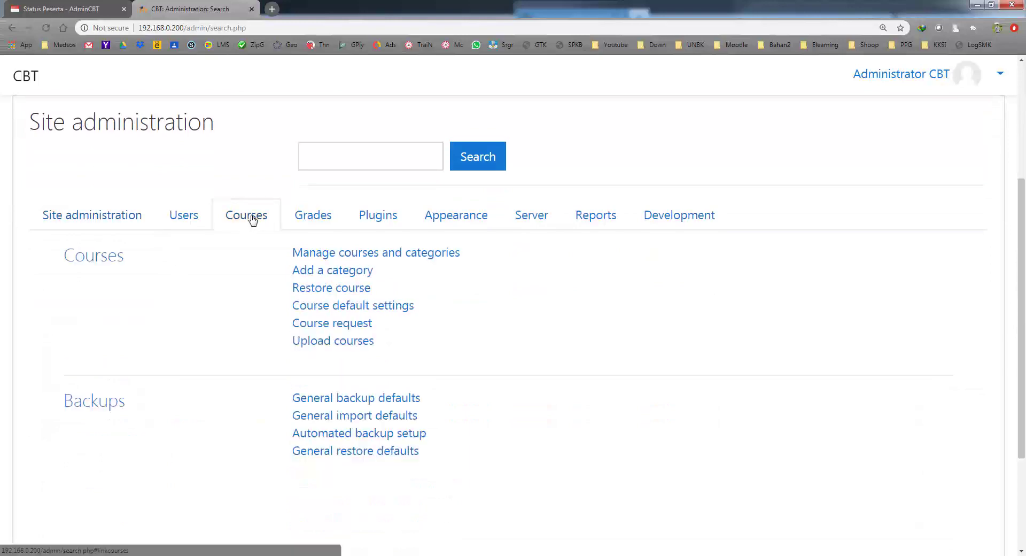
left_click(328, 254)
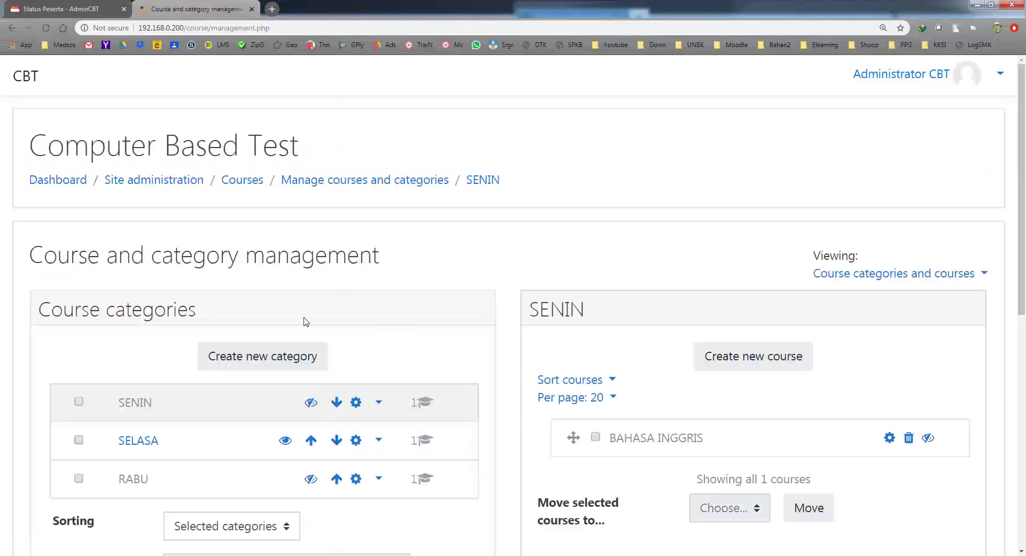
- Select the MATEMATIKA course in the SELASA category and view it
scroll(201, 386, "down", 3)
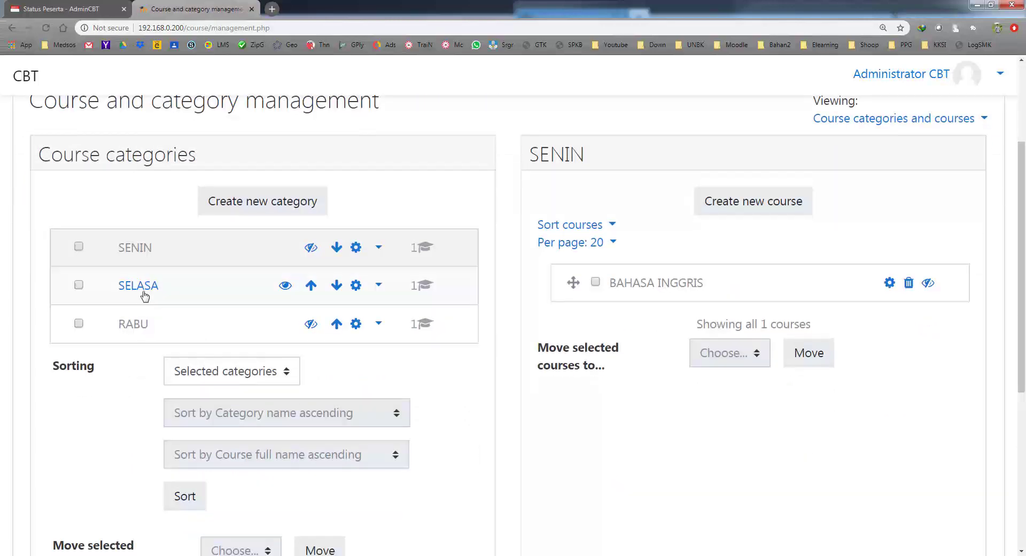
left_click(140, 286)
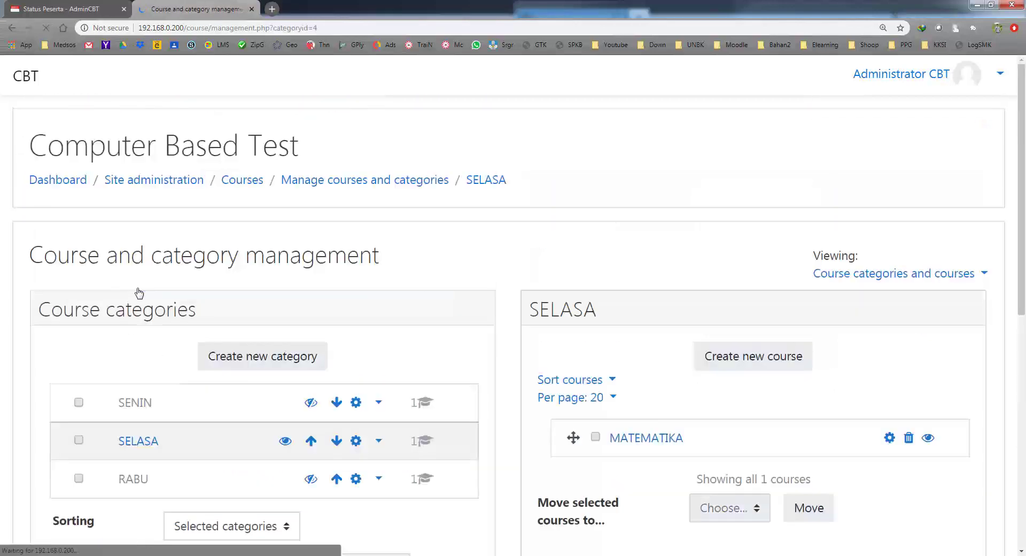
scroll(408, 335, "down", 3)
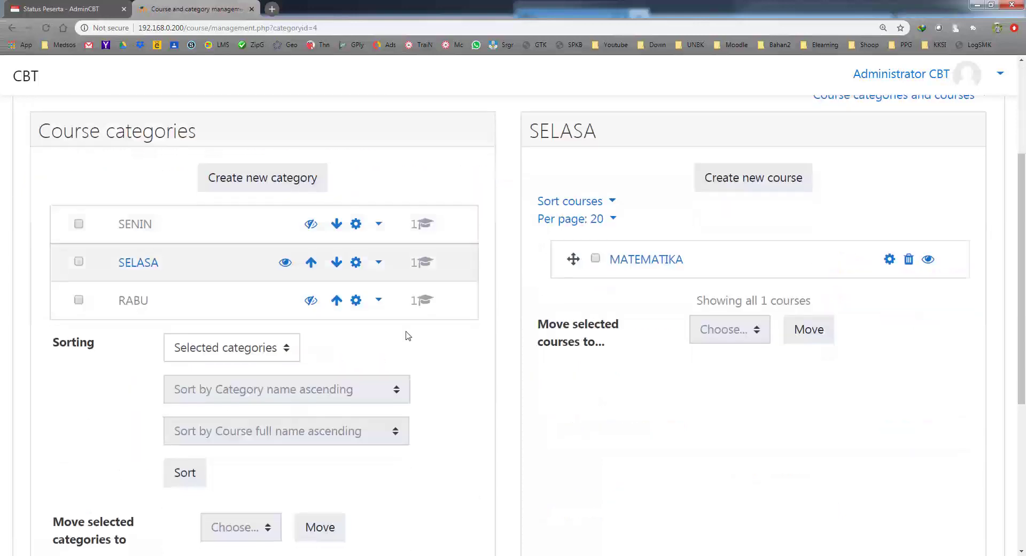
left_click(626, 260)
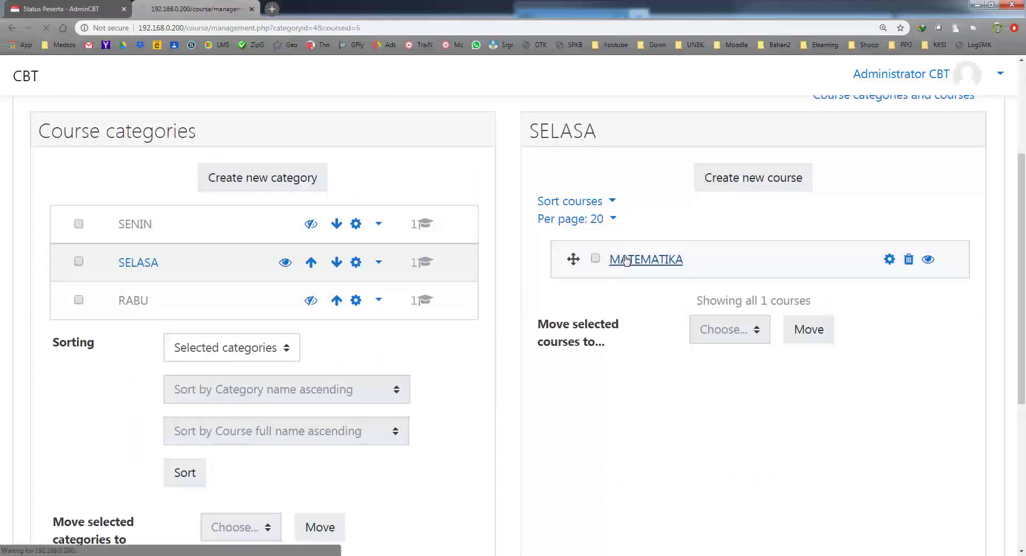
scroll(625, 259, "down", 9)
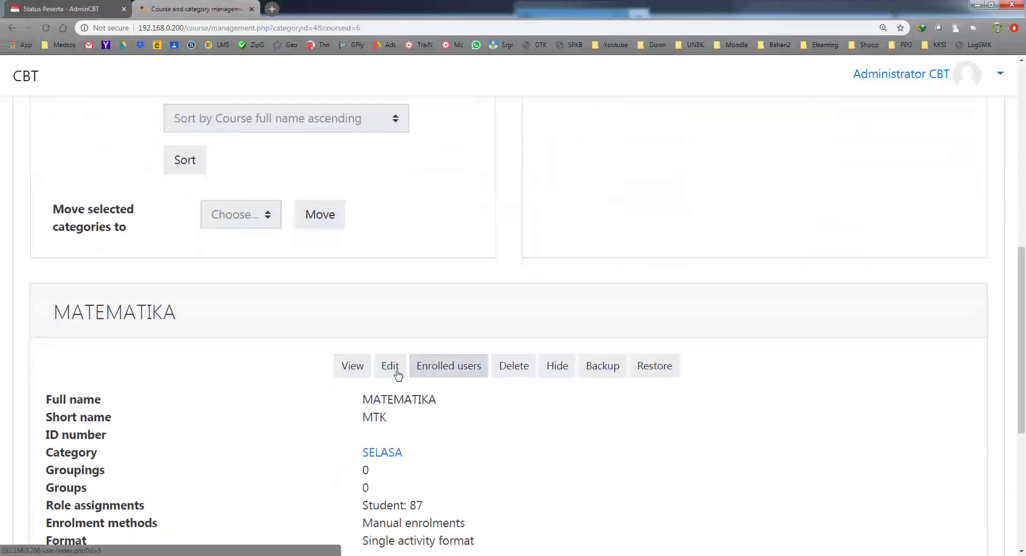
left_click(359, 366)
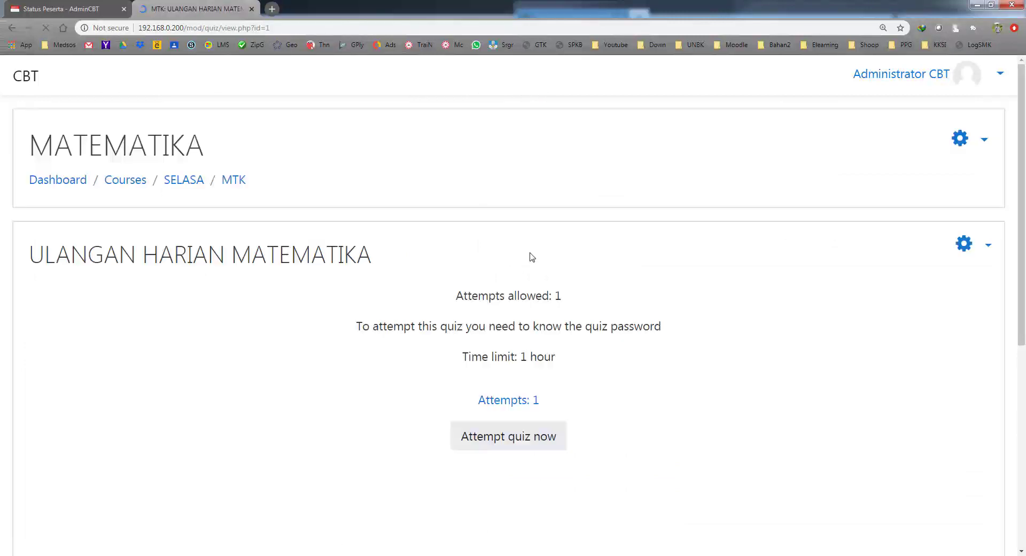
- Check the attempts entry of ULANGAN HARIAN MATEMATIKA and open the quiz for question editing
triple_click(560, 398)
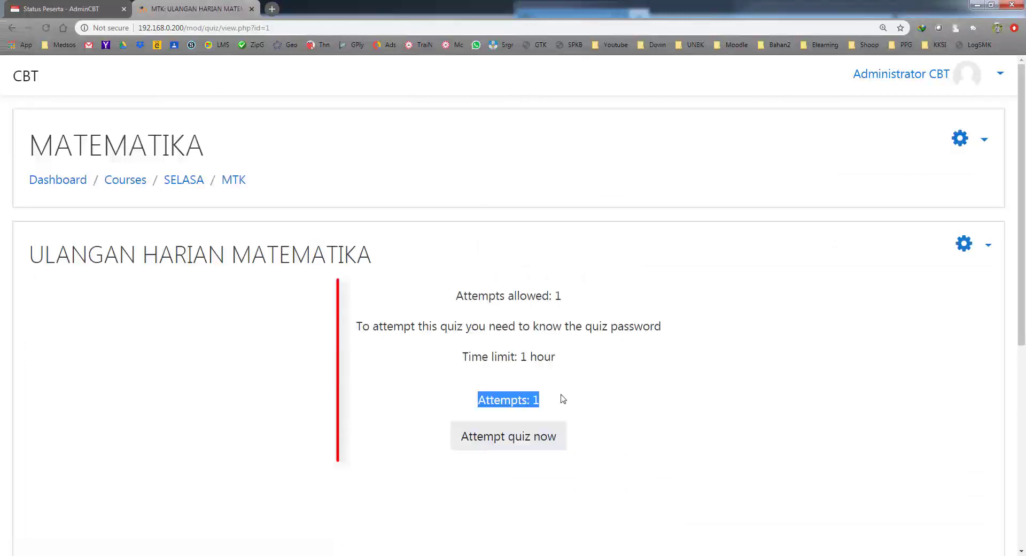
left_click(986, 245)
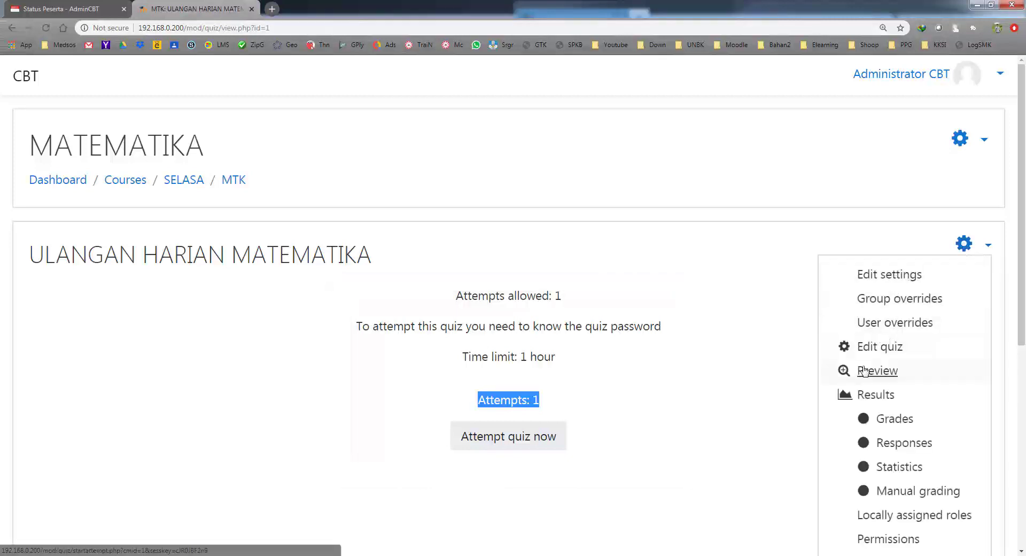
left_click(875, 348)
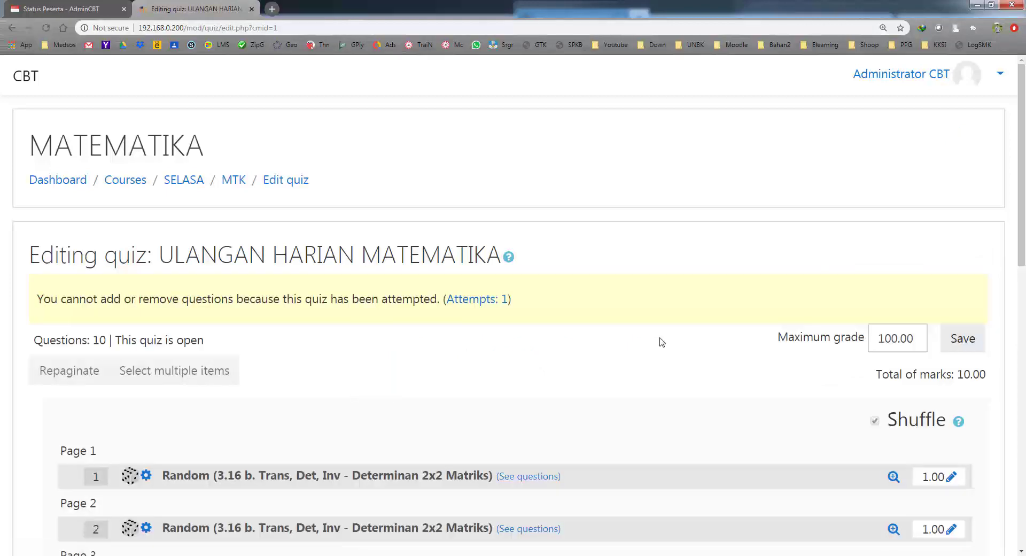
- Examine the random question entries in the quiz, focusing on the one on page 1
scroll(662, 342, "down", 2)
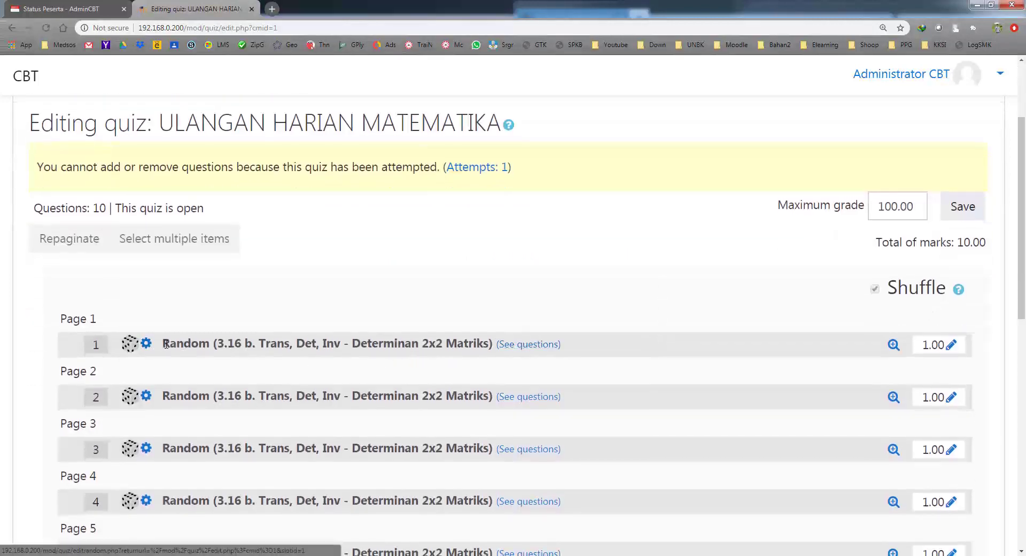
left_click_drag(170, 345, 235, 344)
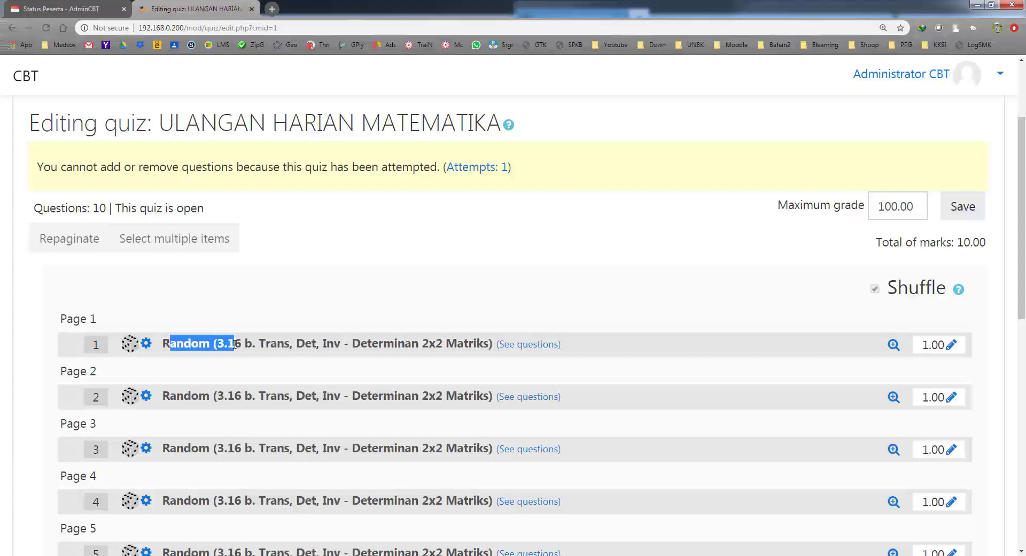
left_click(349, 271)
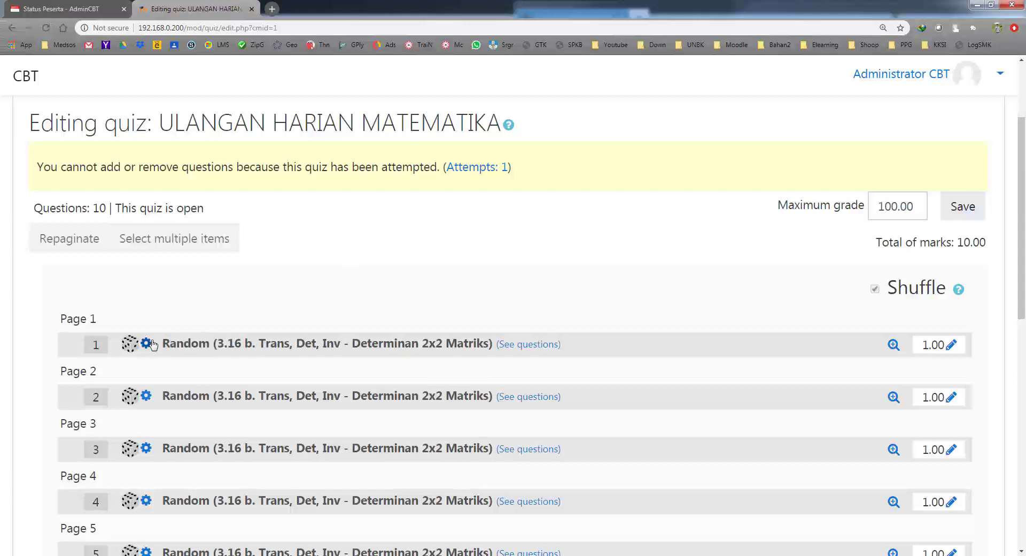
left_click_drag(170, 344, 213, 343)
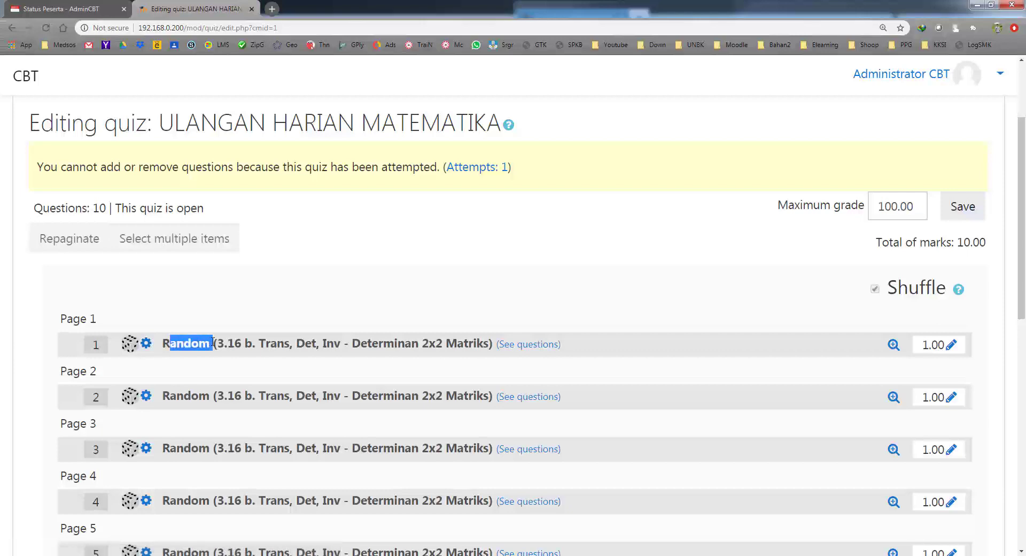
left_click(337, 272)
scroll(337, 272, "up", 3)
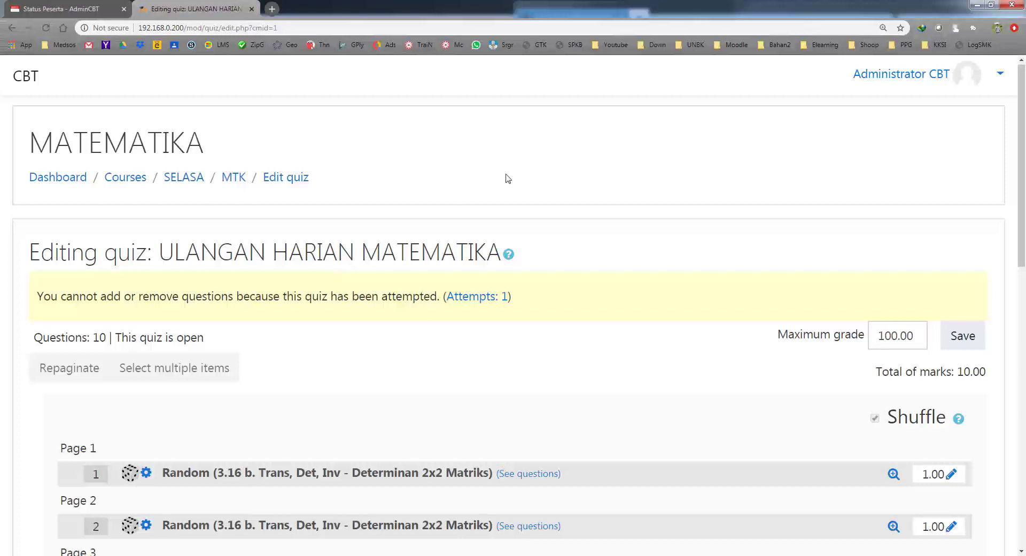
- Open the question bank's question list from the MATEMATIKA course administration page
left_click(870, 80)
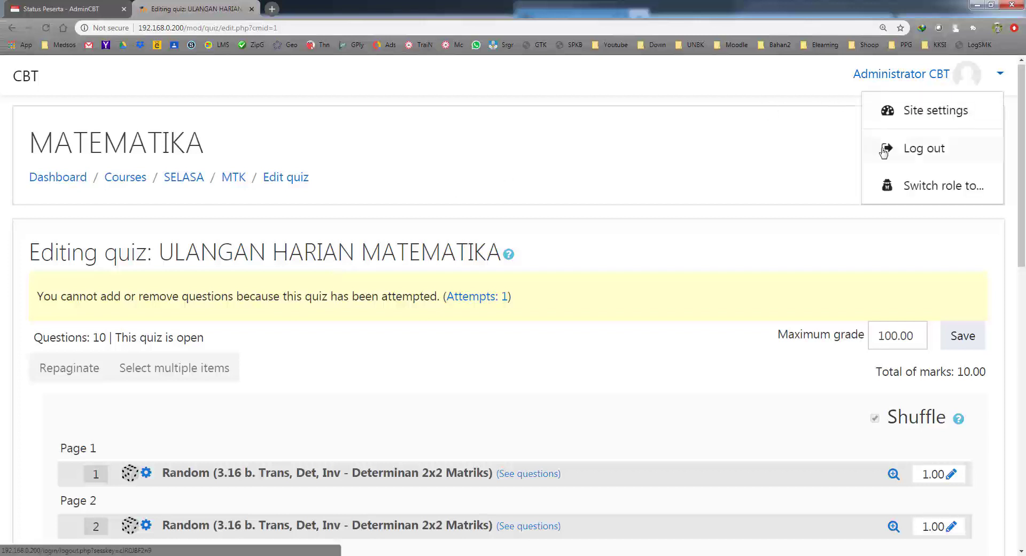
left_click(12, 30)
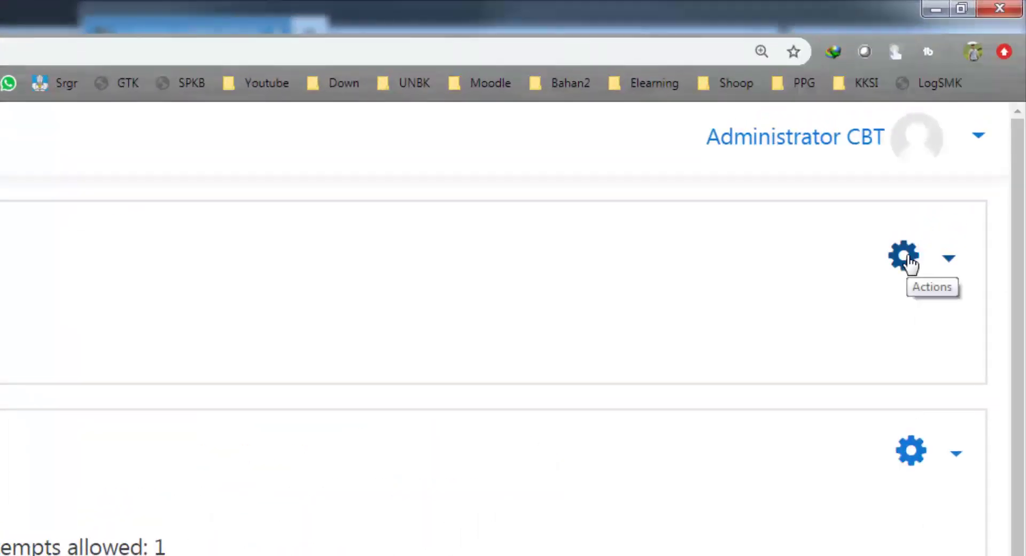
left_click(907, 261)
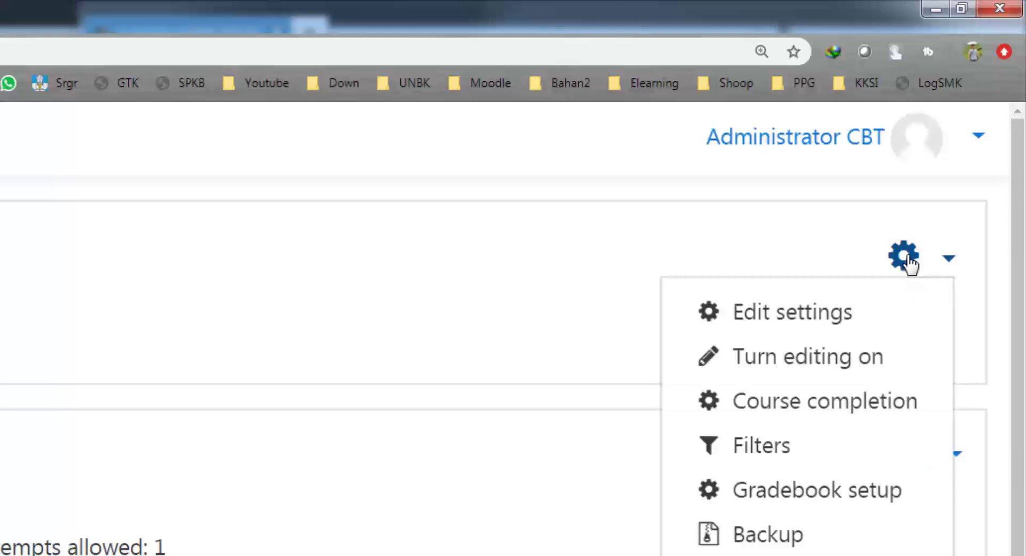
left_click(794, 478)
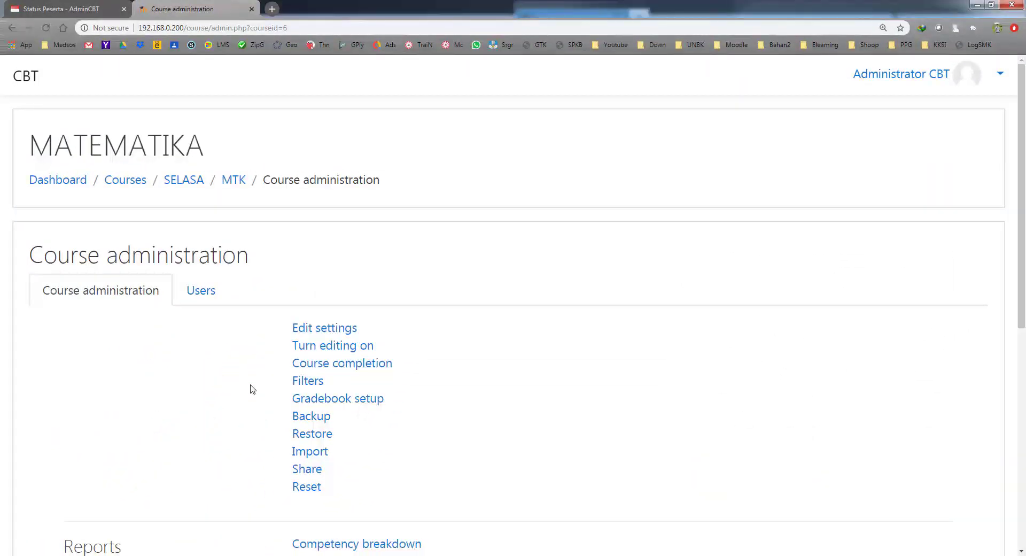
scroll(252, 390, "down", 8)
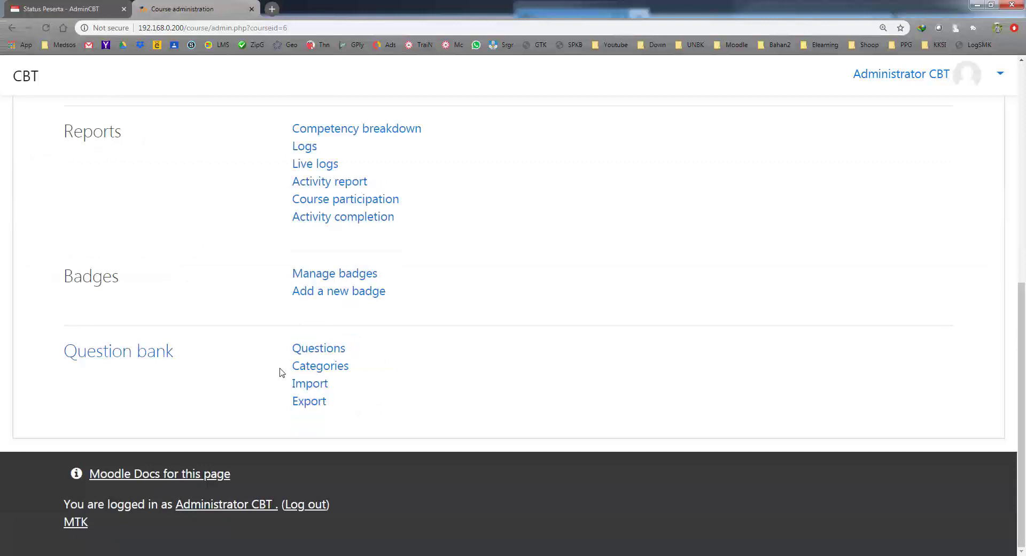
left_click(320, 351)
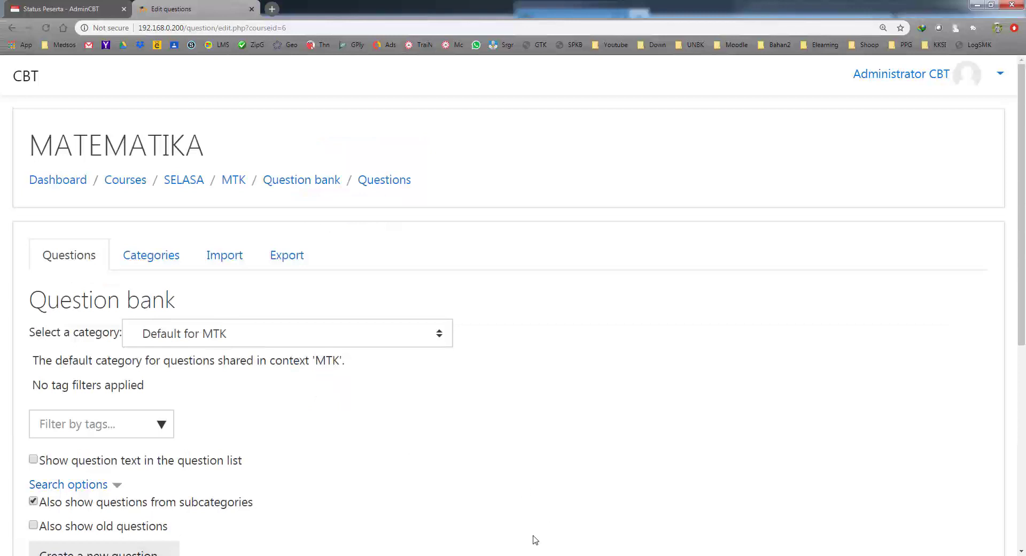
- Switch to the student's quiz attempt window and examine the text and matrix of question 10
key("alt+Tab")
left_click_drag(573, 244, 633, 341)
left_click(585, 259)
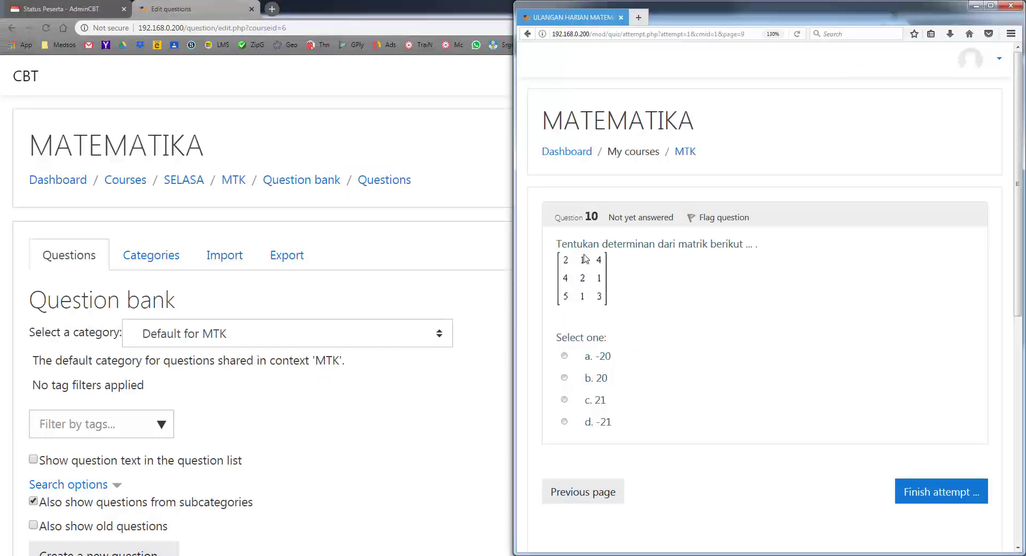
left_click_drag(573, 245, 659, 243)
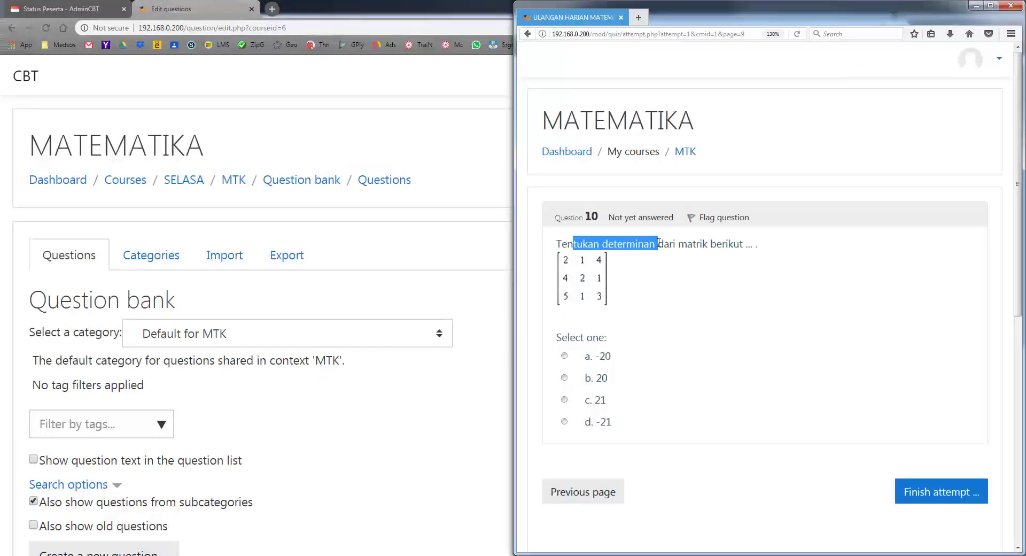
- Back in the question bank, list the questions of category 3.16 c. Trans, Det, Inv - Determinan 3x3 Matriks
left_click(419, 265)
left_click(316, 345)
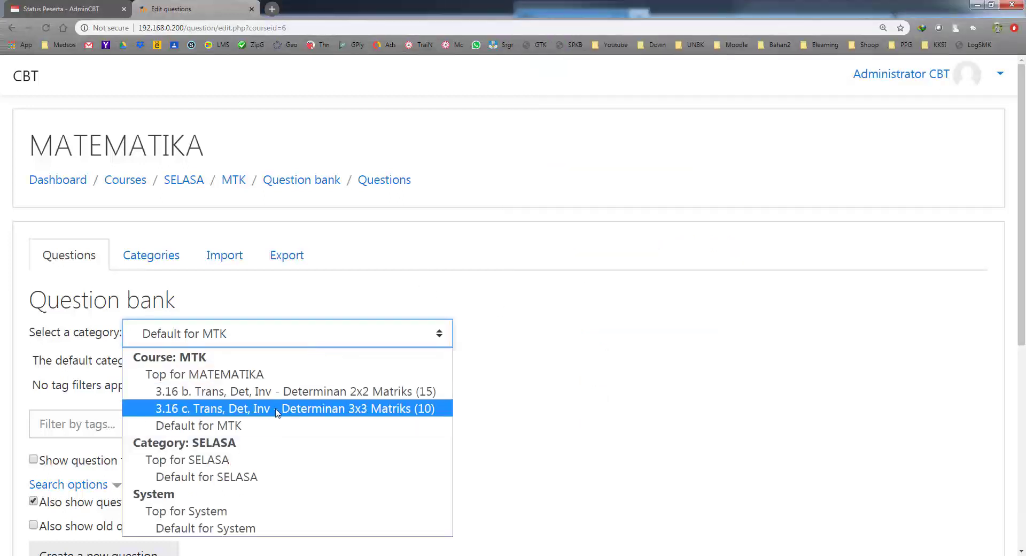
left_click(274, 409)
scroll(447, 403, "down", 3)
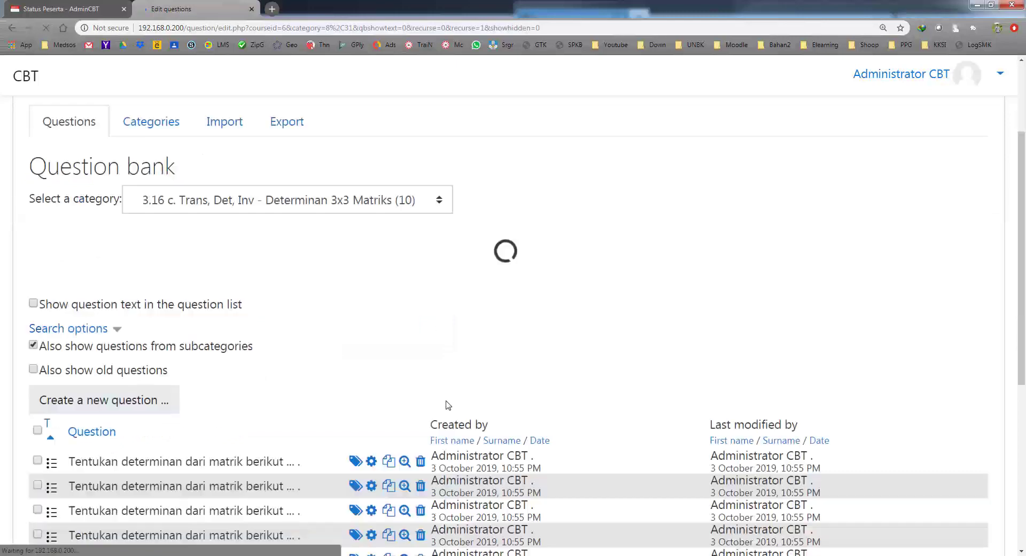
scroll(447, 402, "down", 4)
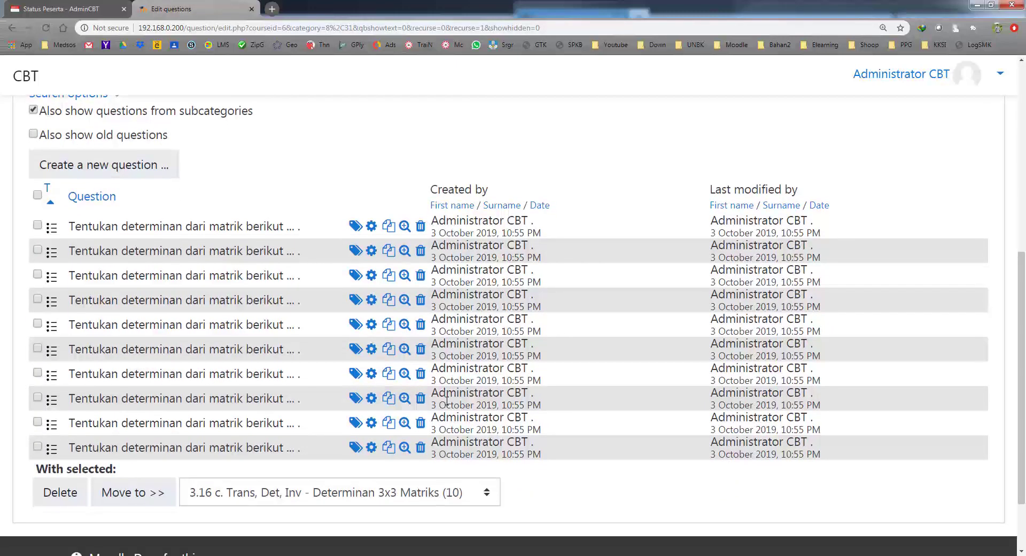
scroll(449, 406, "up", 1)
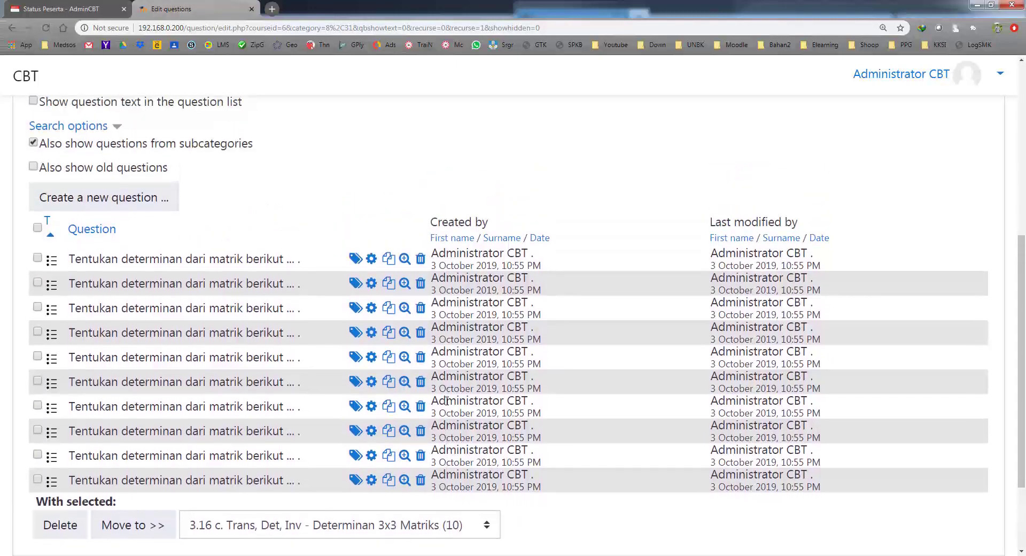
scroll(465, 419, "down", 2)
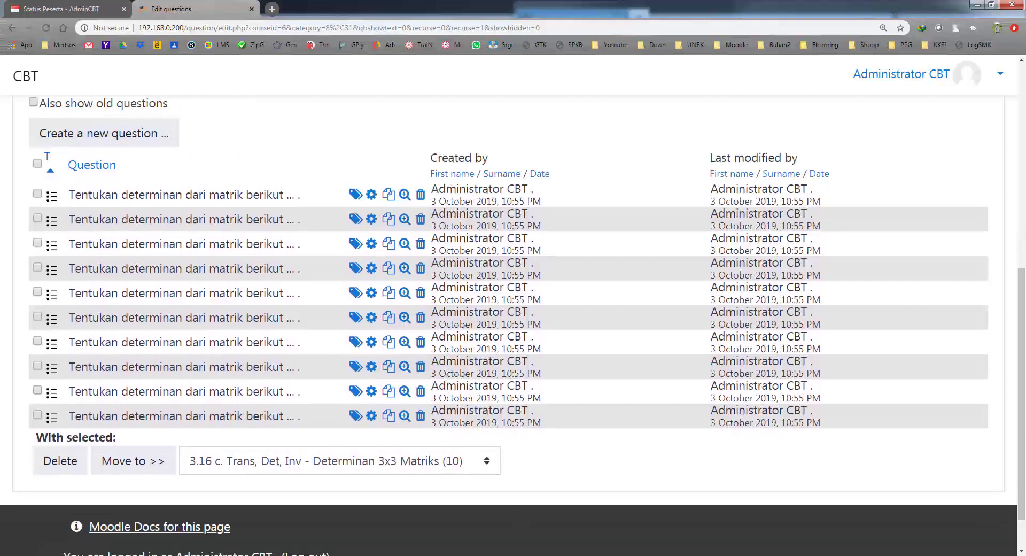
- Recheck question 10 in the student's attempt and preview the first listed question for comparison
key("alt+Tab")
left_click(637, 285)
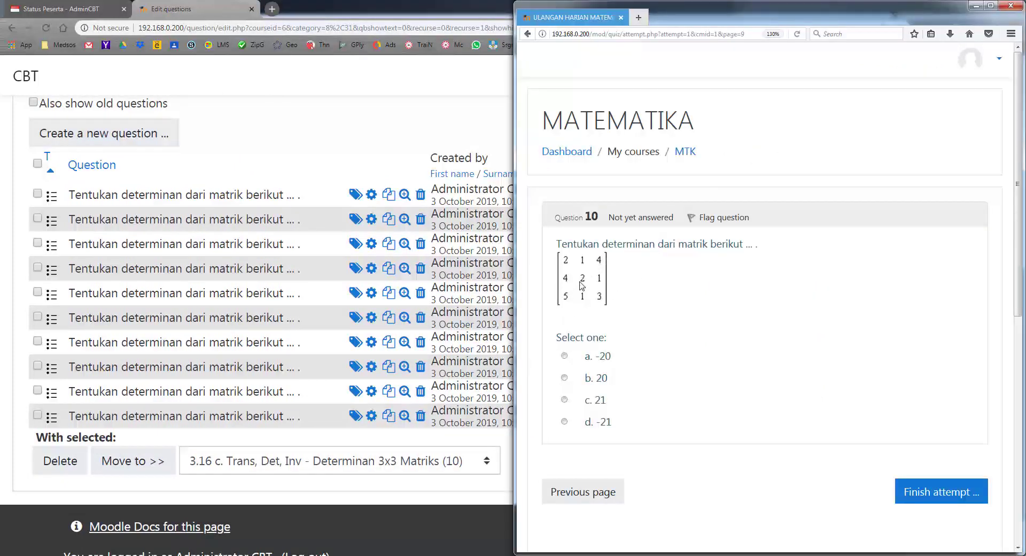
left_click(372, 134)
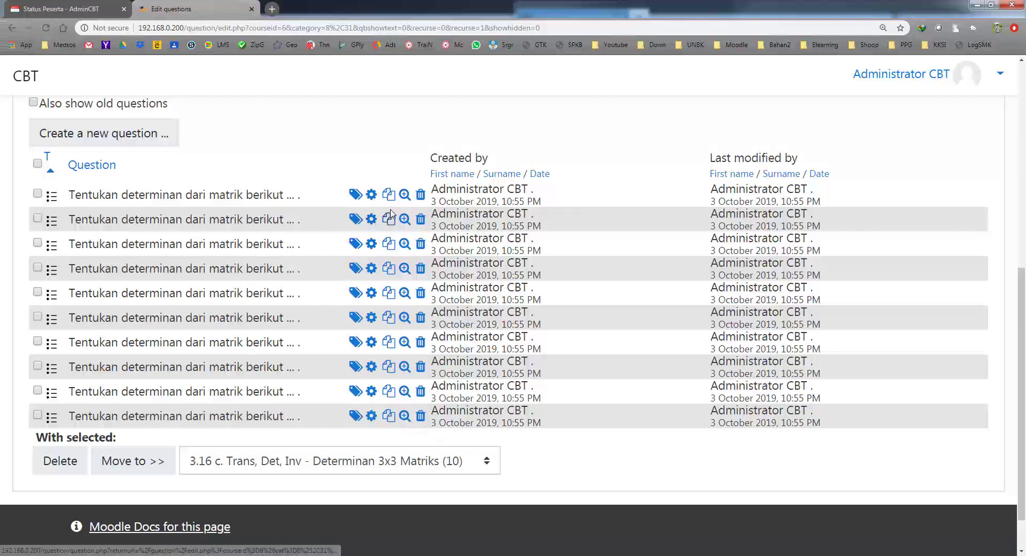
left_click(405, 195)
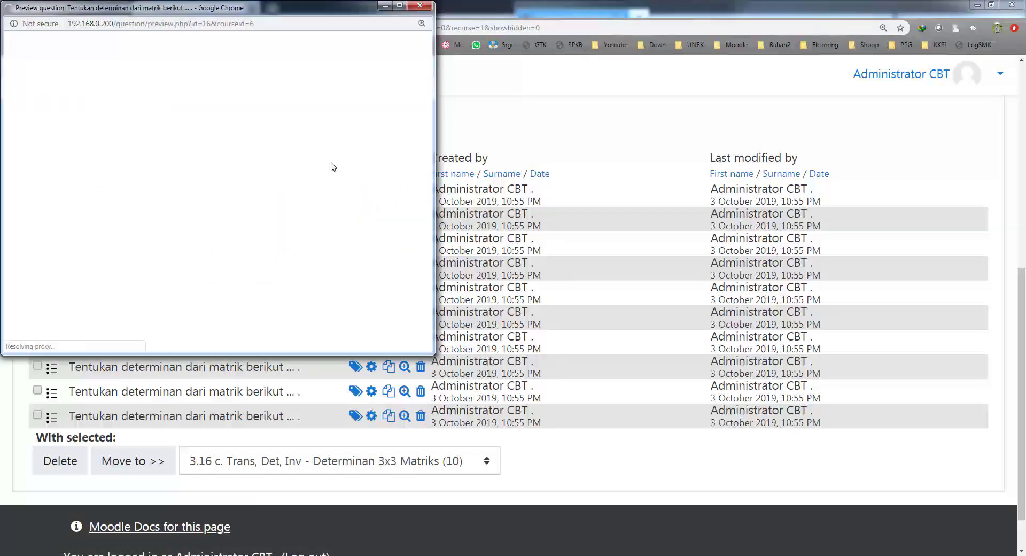
left_click(418, 6)
key("alt+Tab")
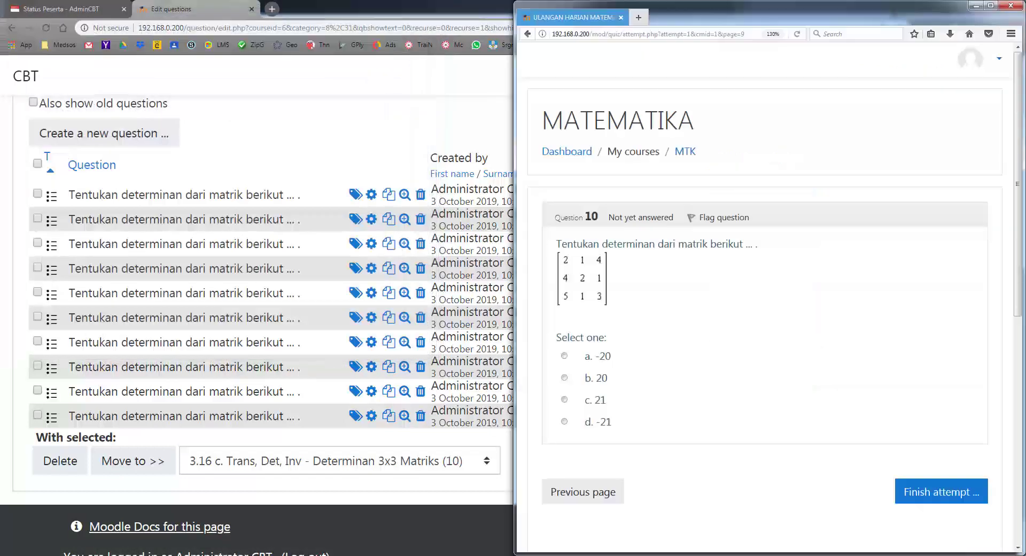
key("alt+Tab")
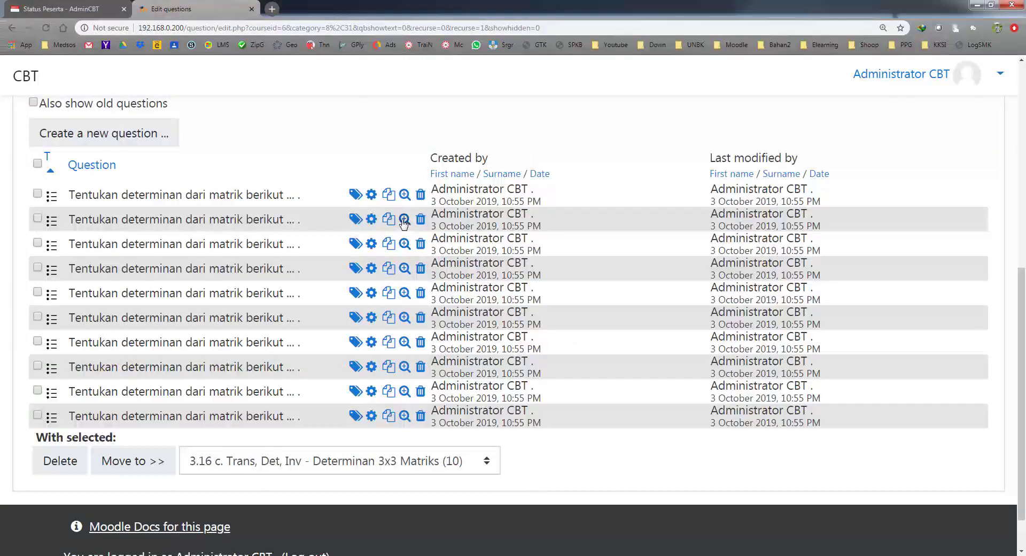
- Preview the second and third questions of the category, closing each preview after checking its matrix
left_click(404, 220)
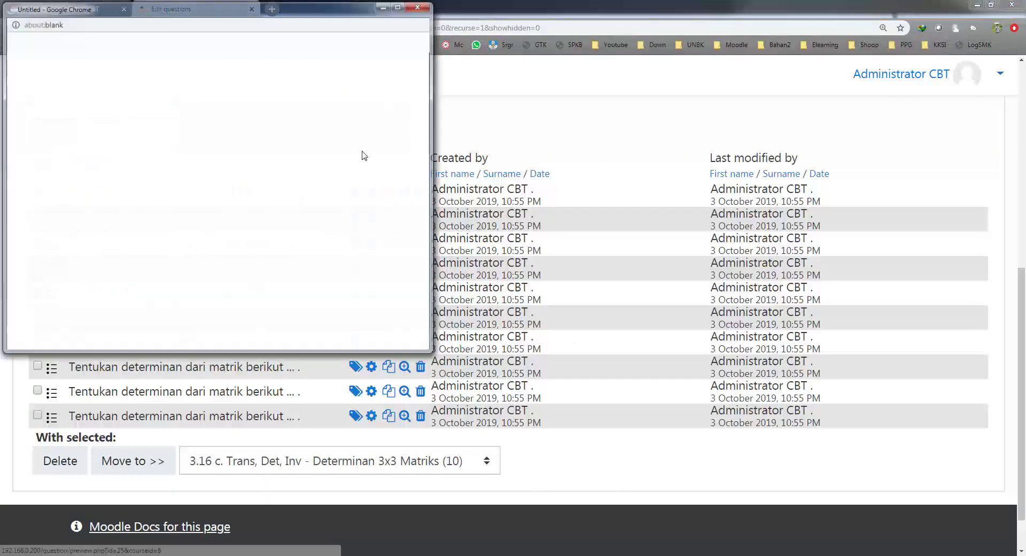
left_click(420, 5)
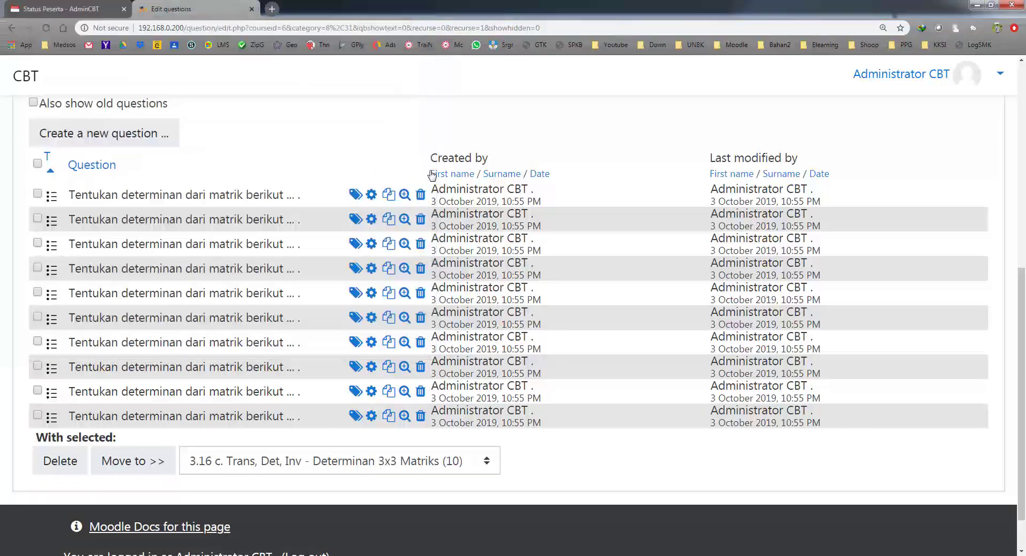
left_click(406, 245)
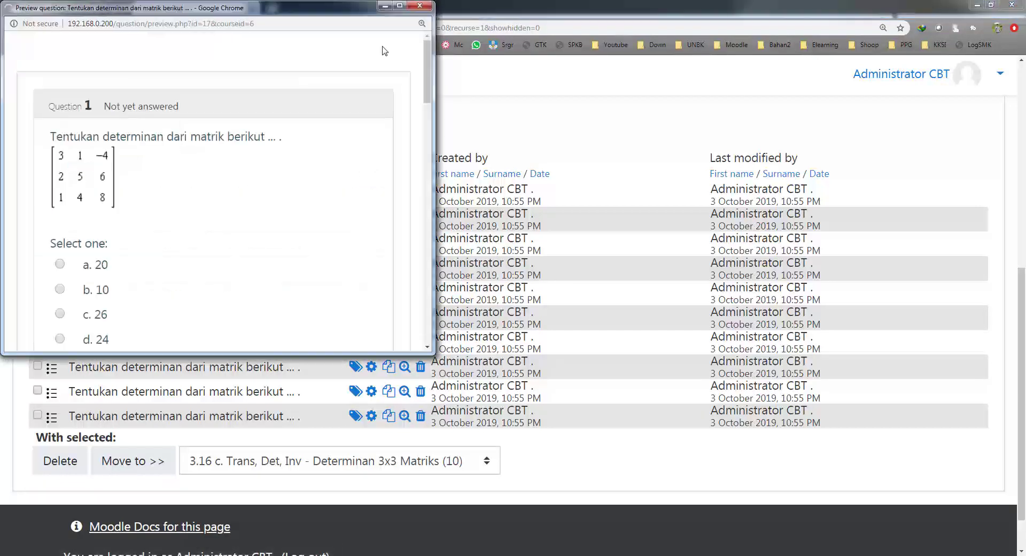
left_click(410, 7)
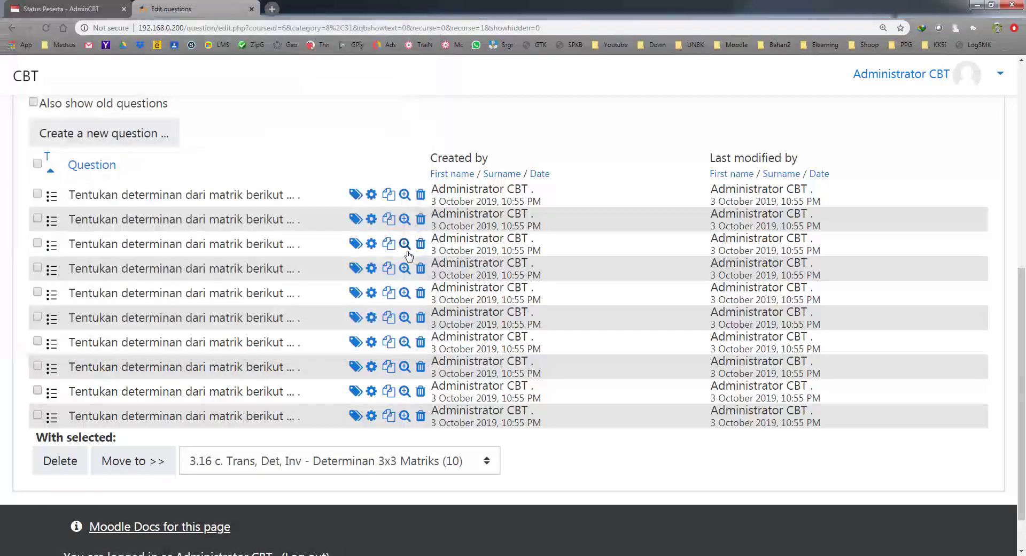
- Preview the fourth question and compare its matrix and choices with question 10 in the student's attempt, closing the preview when done
left_click(405, 269)
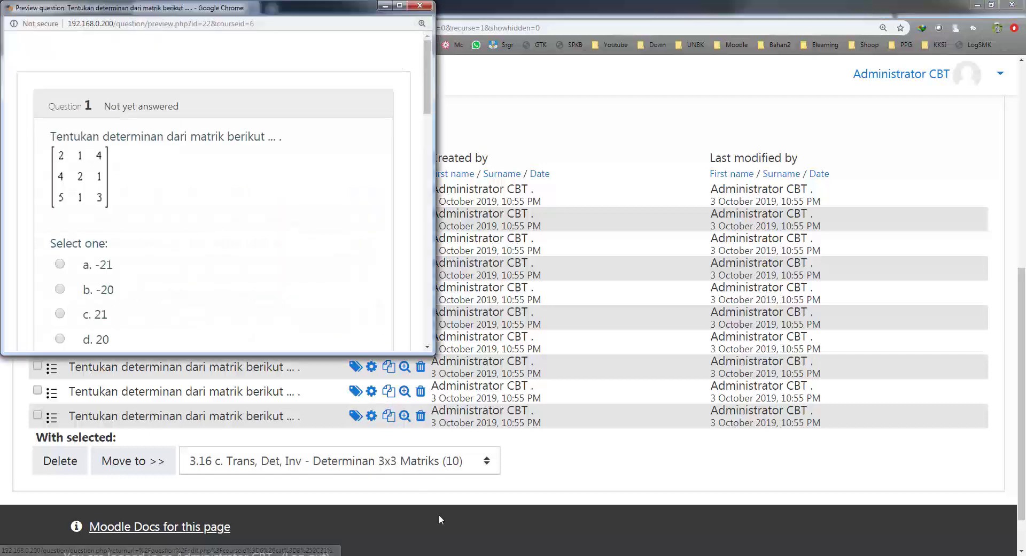
key("alt+Tab")
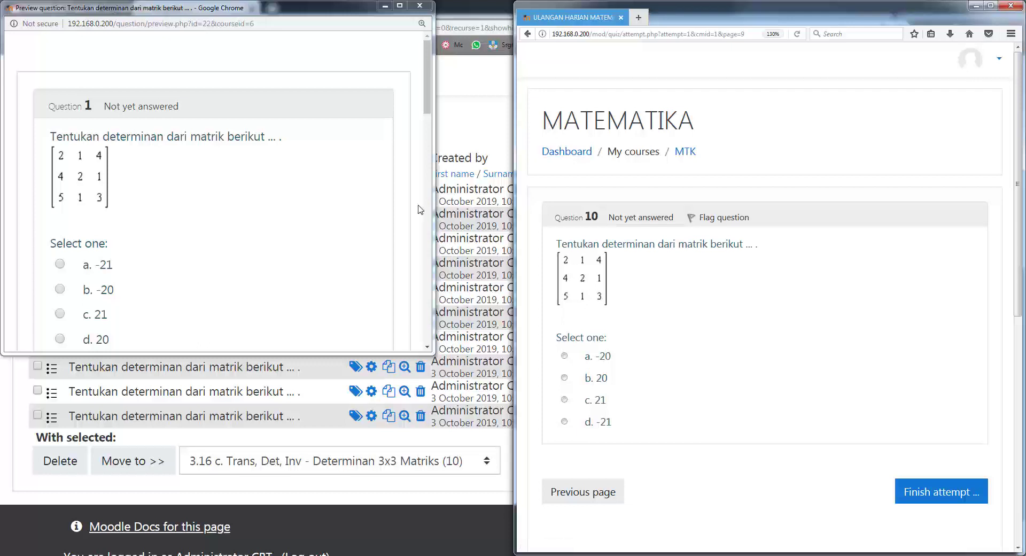
left_click(420, 6)
left_click(406, 268)
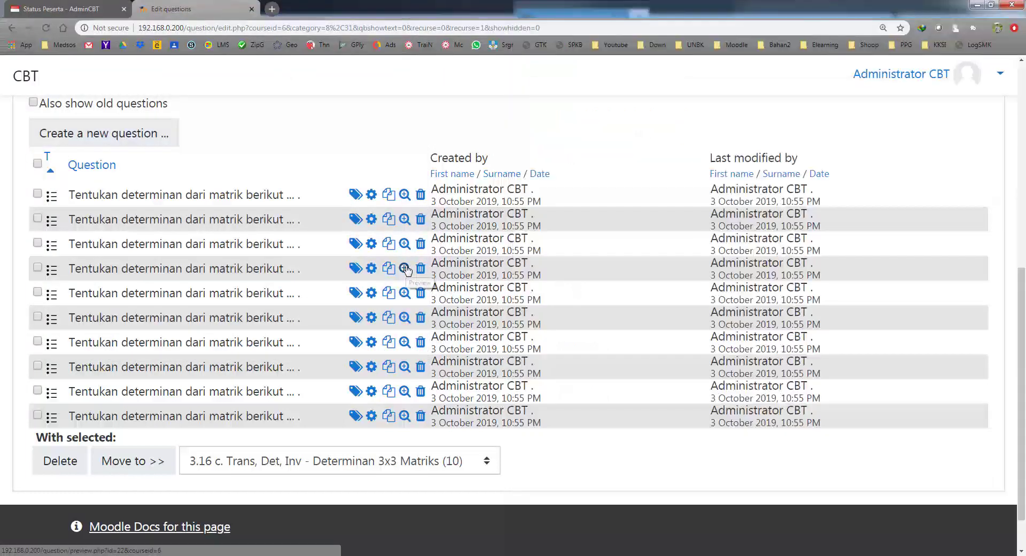
left_click(406, 269)
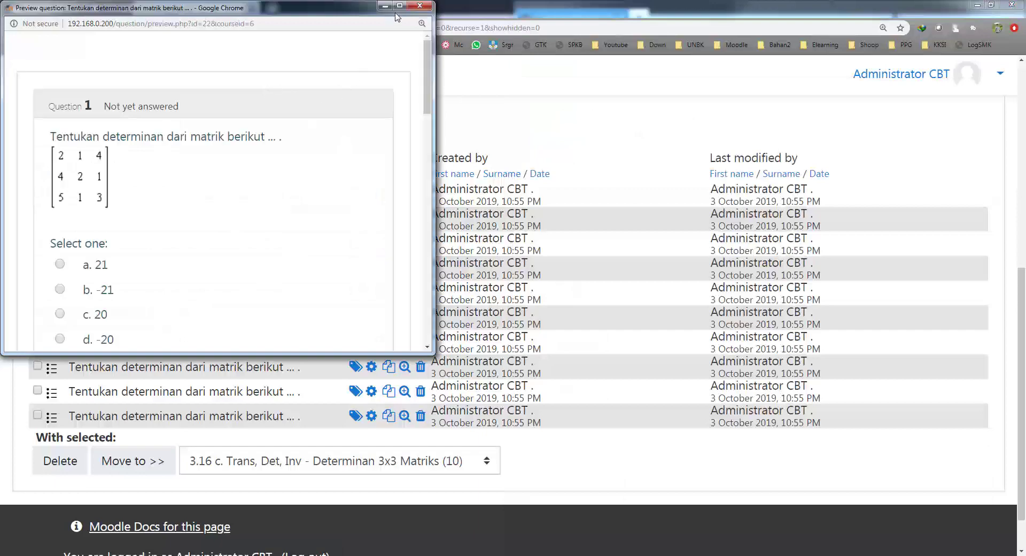
left_click(420, 6)
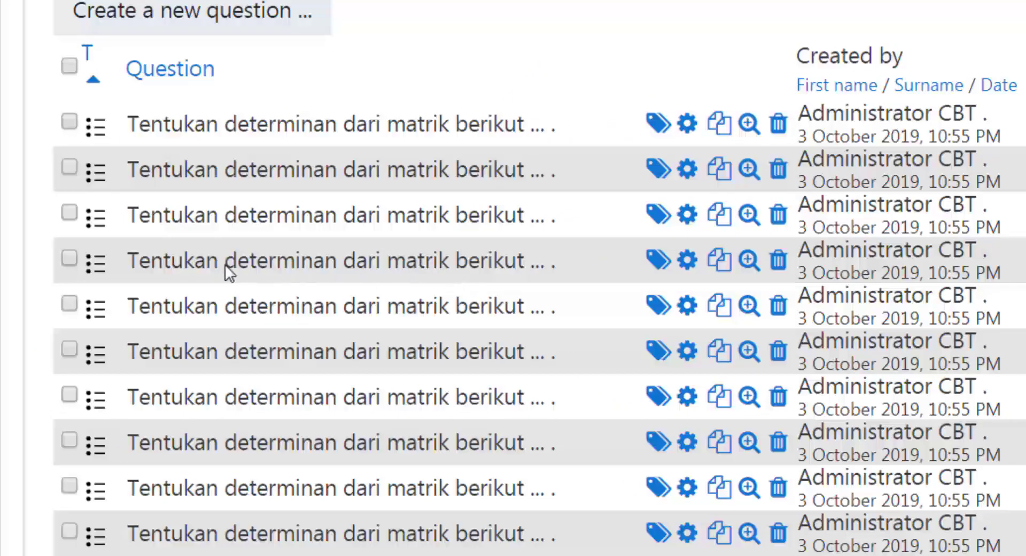
- Open the fourth question of the category for editing and place the cursor in its question text after the matrix
left_click_drag(194, 263, 399, 252)
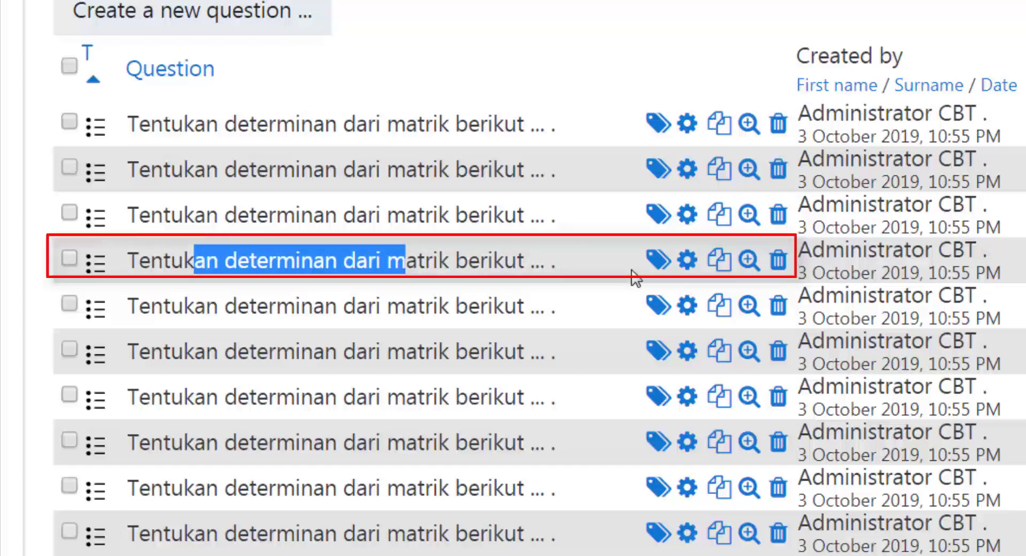
left_click(688, 266)
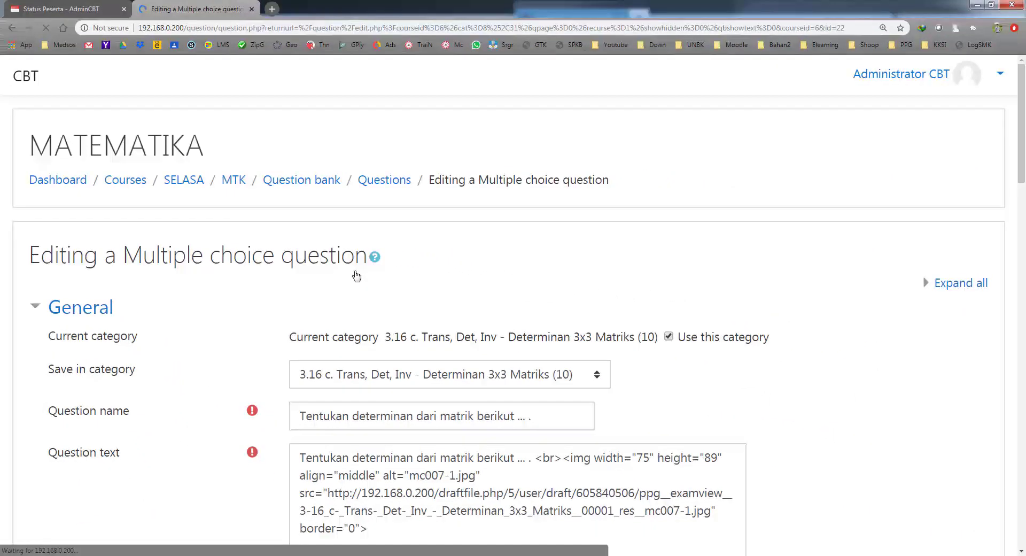
scroll(357, 275, "down", 4)
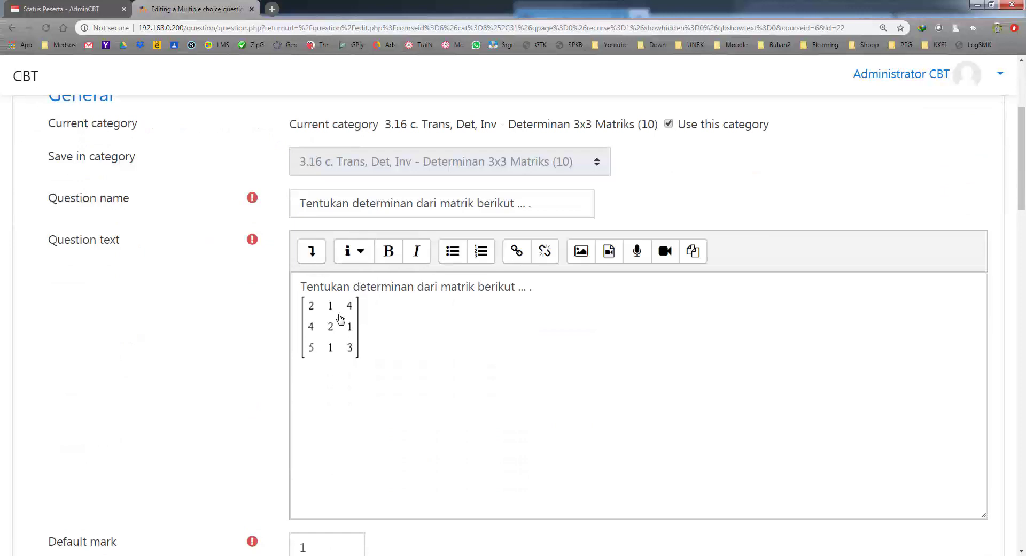
left_click(401, 328)
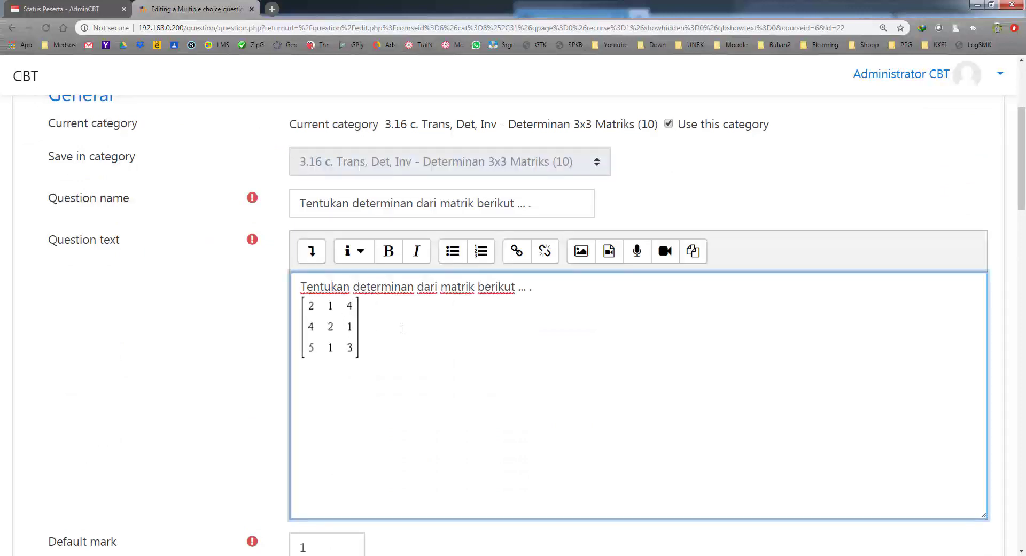
- Examine the question's text, default mark, general feedback and answer choice settings in the editing form
scroll(402, 328, "down", 1)
scroll(402, 328, "down", 2)
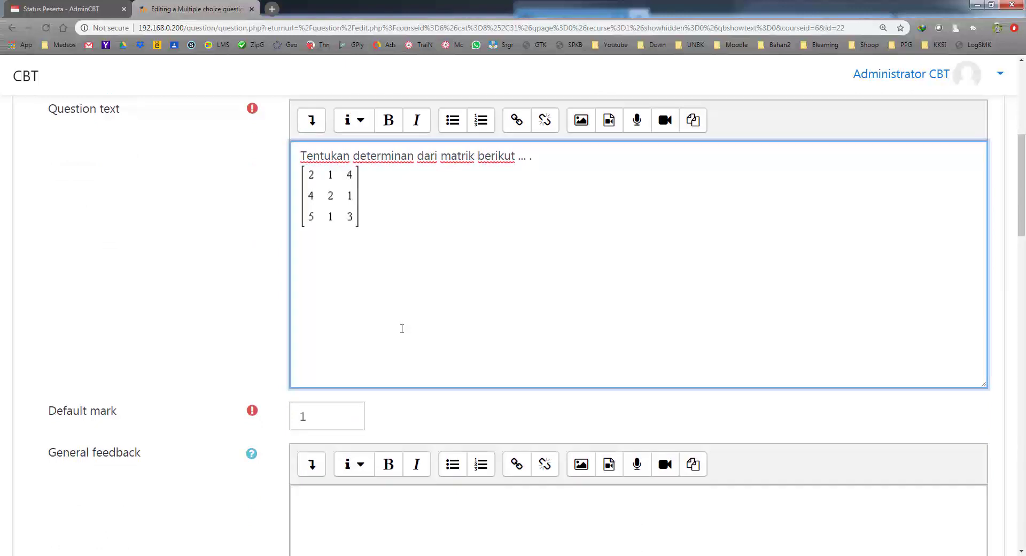
scroll(402, 328, "down", 1)
scroll(402, 328, "up", 1)
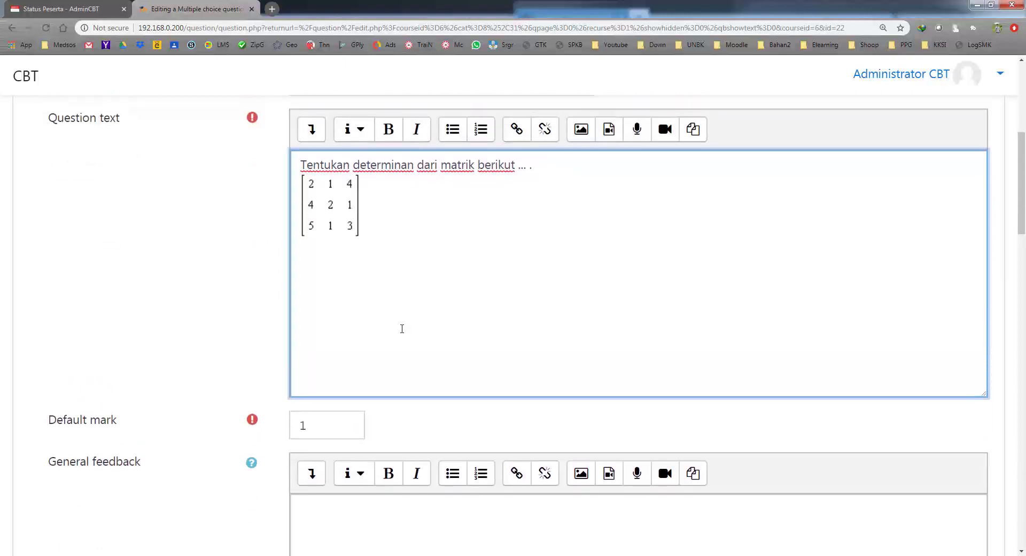
scroll(402, 328, "down", 3)
scroll(402, 328, "down", 3)
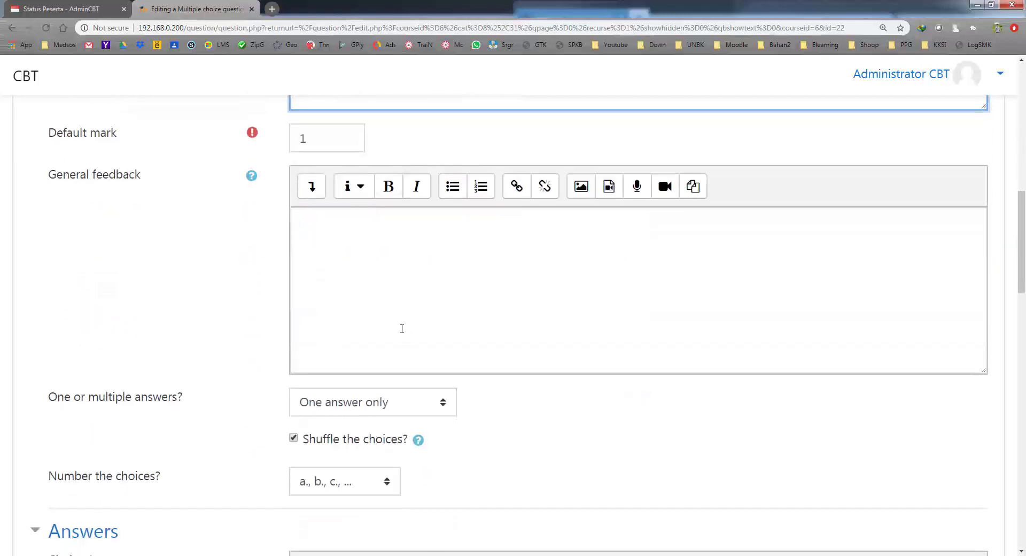
scroll(402, 328, "up", 5)
scroll(402, 328, "up", 1)
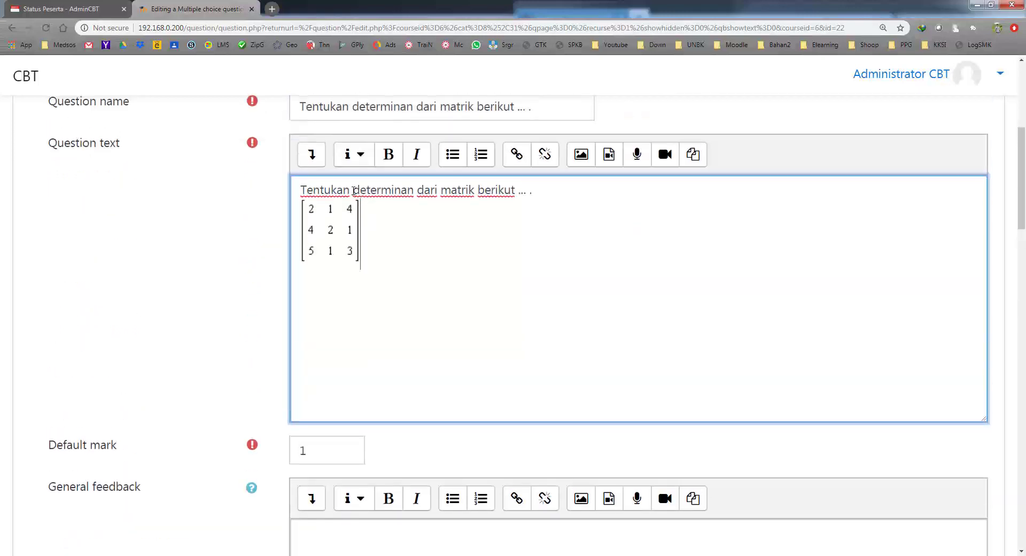
- Review the question text and the four answer choices with their grades and feedback in the editing form
left_click_drag(354, 190, 404, 242)
left_click(386, 226)
scroll(386, 226, "down", 6)
scroll(389, 229, "down", 5)
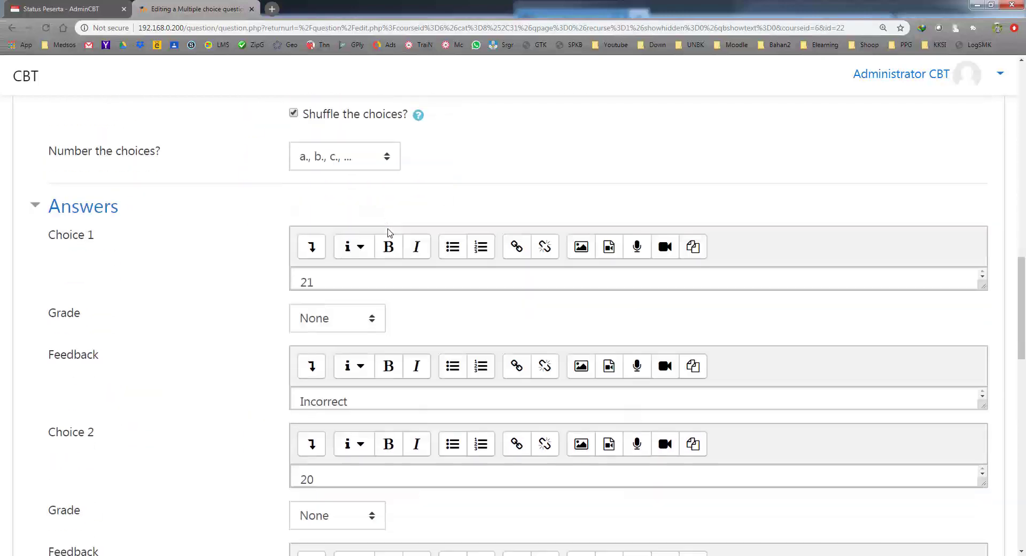
scroll(389, 231, "up", 5)
scroll(387, 233, "up", 4)
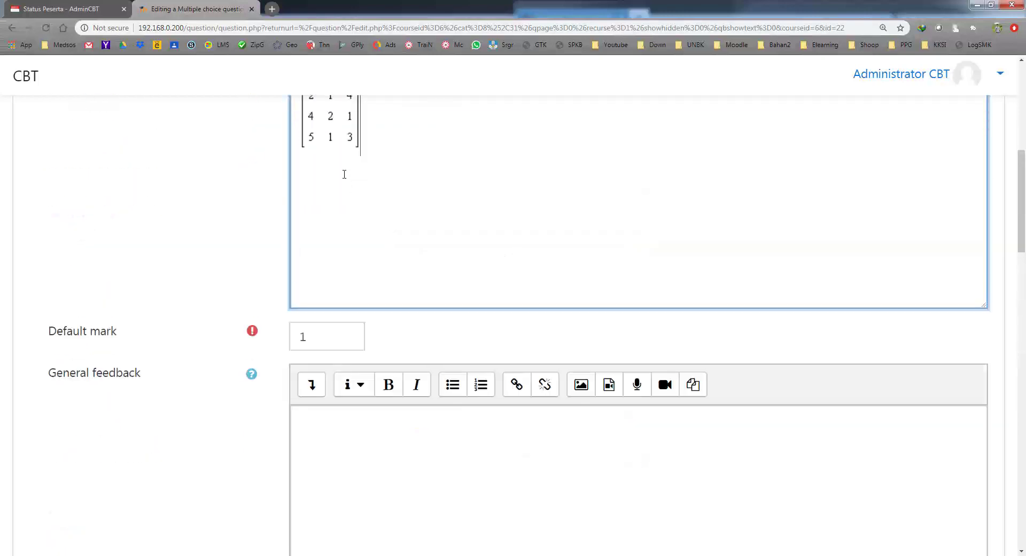
scroll(343, 172, "up", 3)
left_click_drag(337, 263, 415, 263)
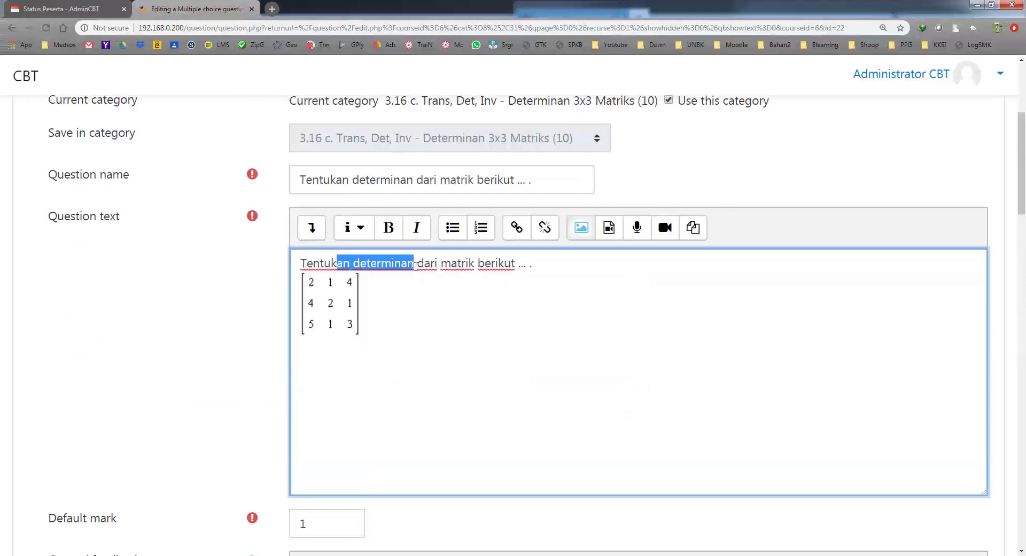
left_click(401, 325)
scroll(401, 325, "down", 12)
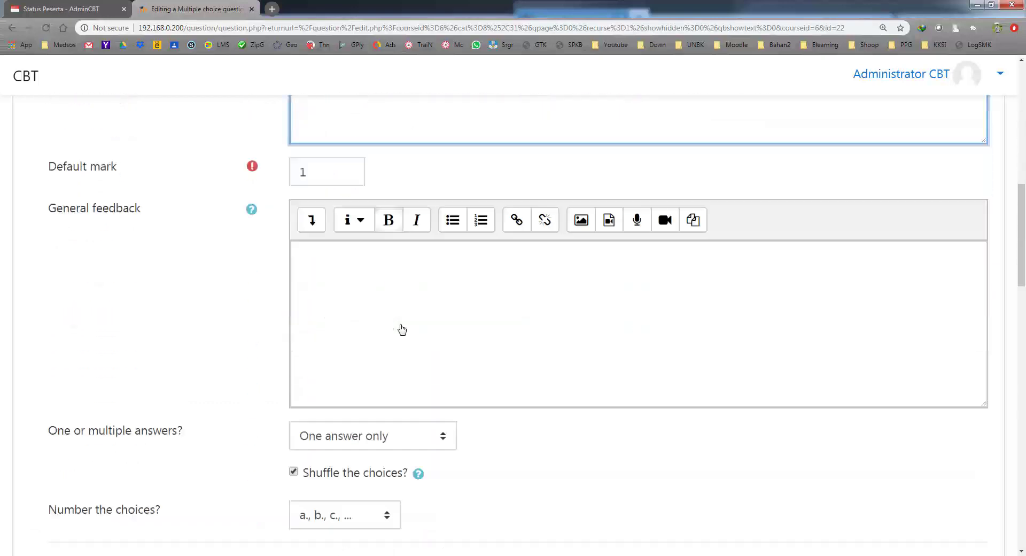
scroll(402, 328, "down", 2)
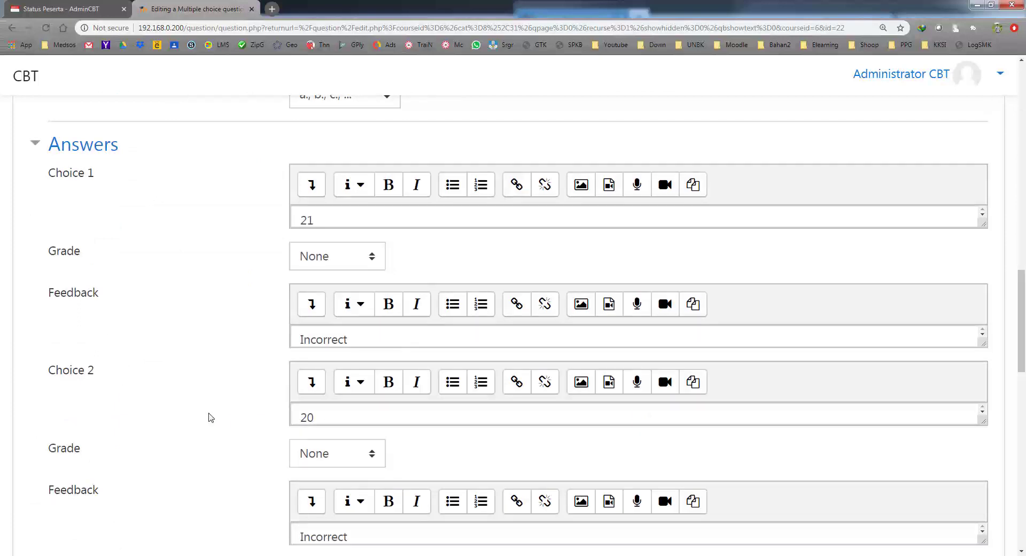
scroll(210, 418, "down", 4)
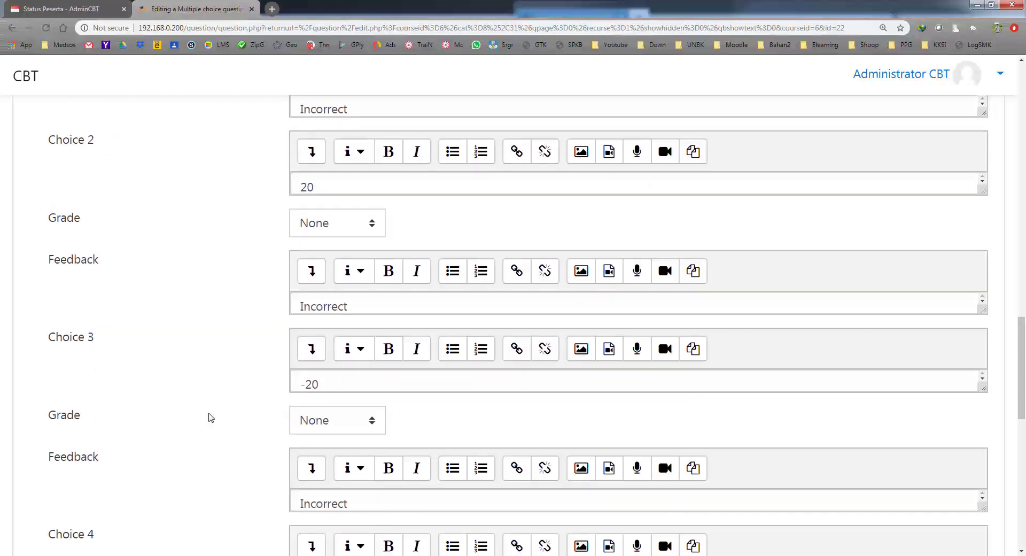
scroll(252, 393, "down", 5)
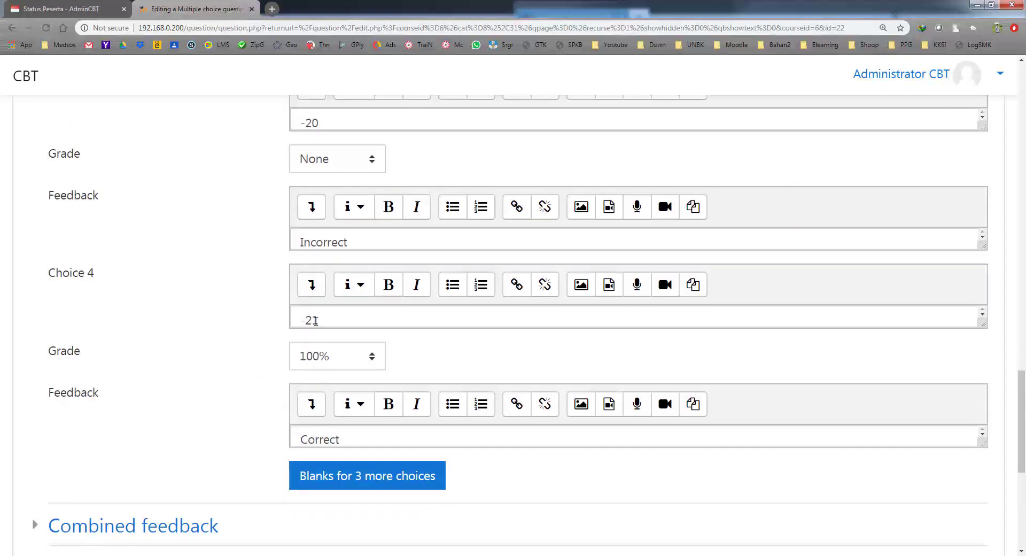
- Replace the text of Choice 4, graded 100%, with 30 and save the question
left_click_drag(316, 321, 287, 323)
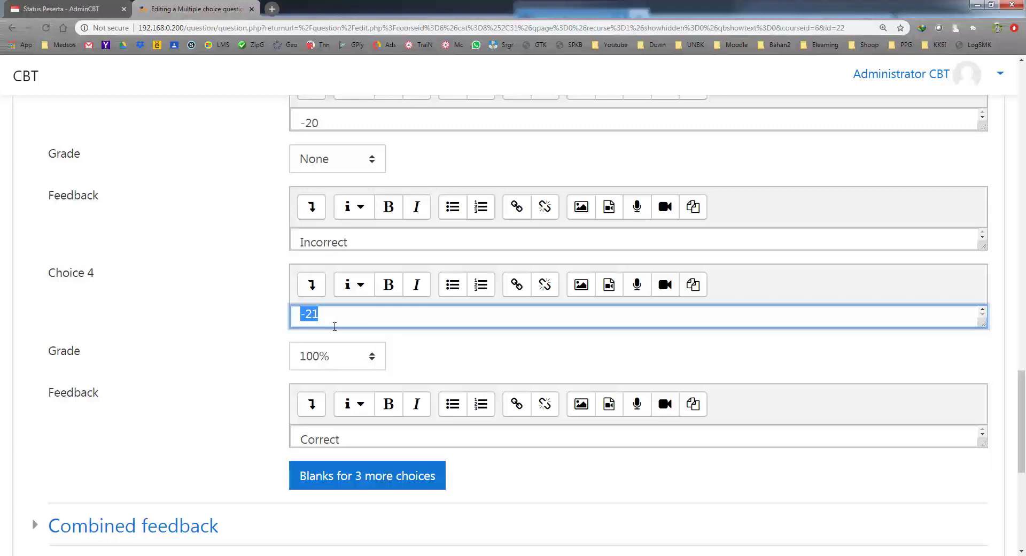
type("30")
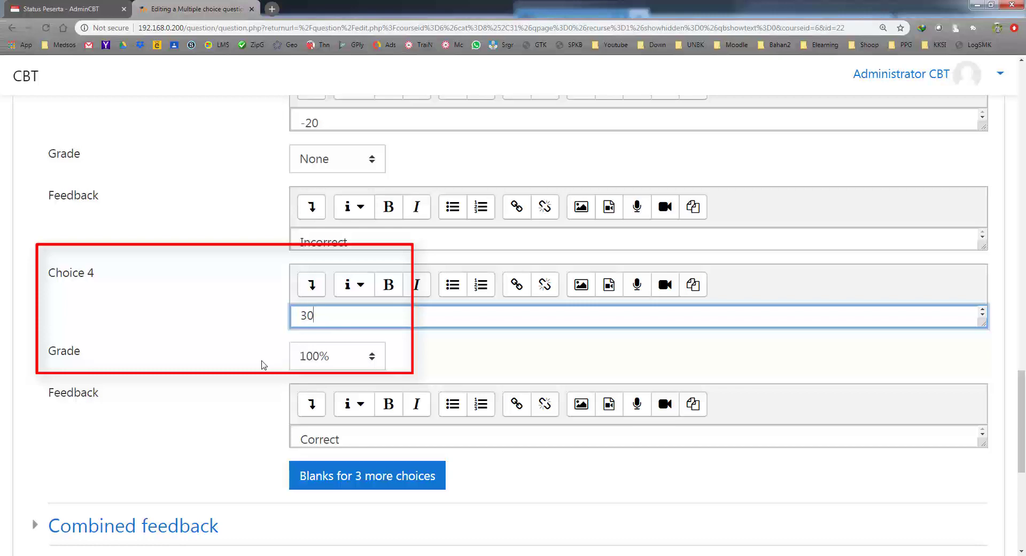
left_click_drag(316, 316, 287, 319)
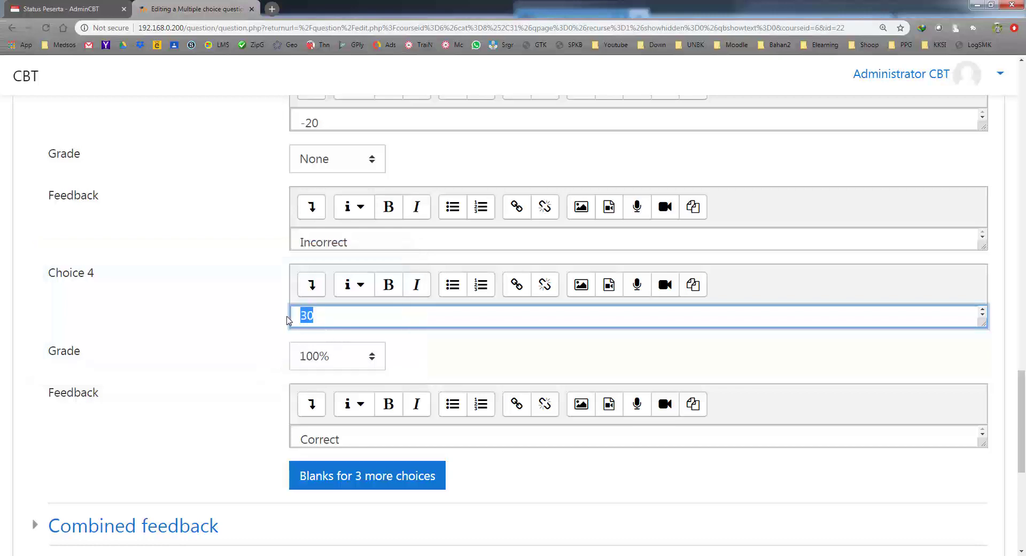
scroll(189, 364, "down", 6)
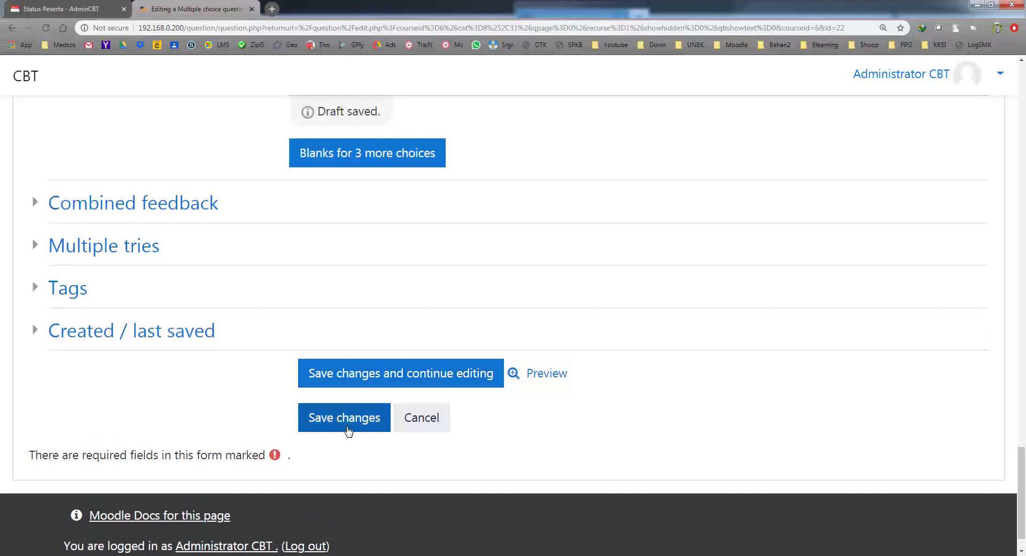
scroll(354, 385, "down", 1)
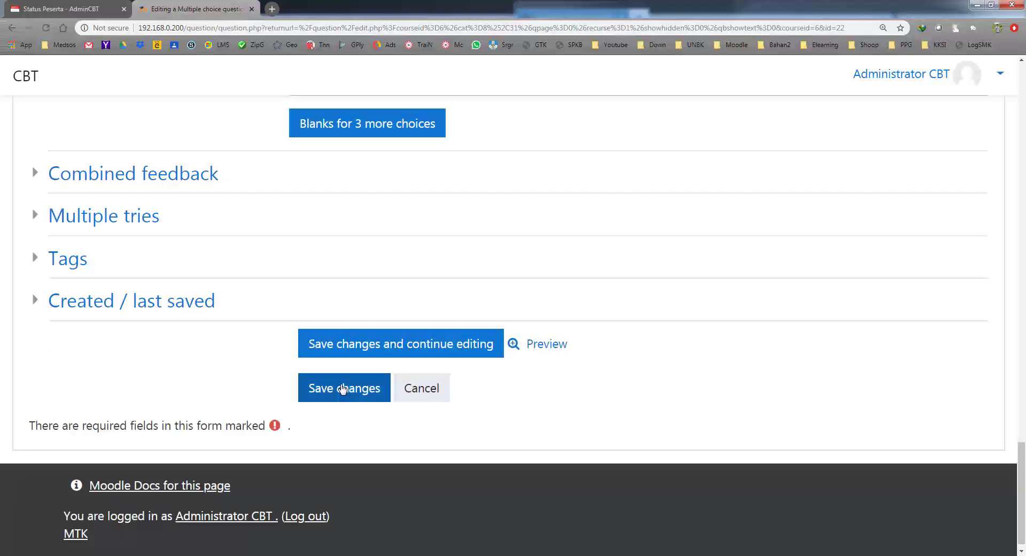
left_click(343, 389)
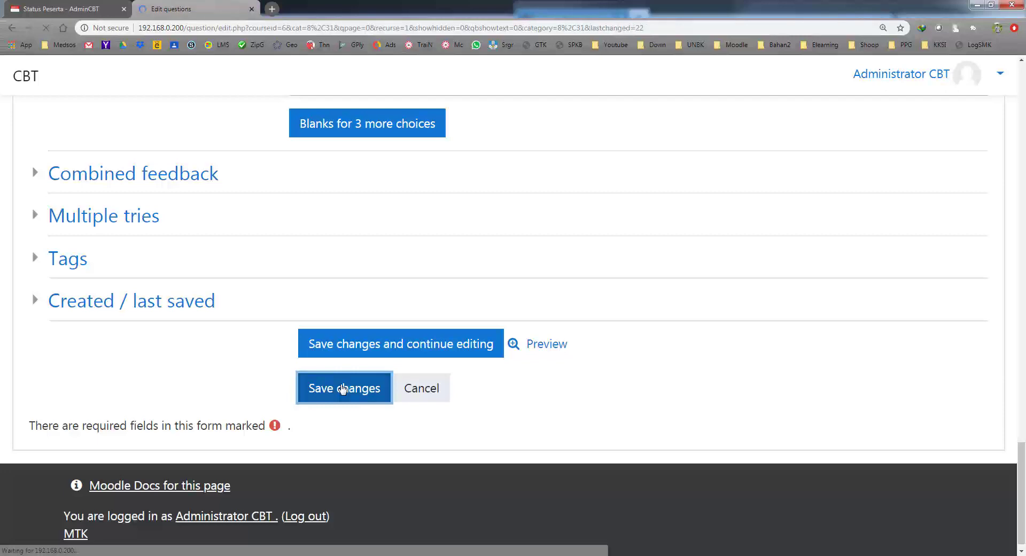
- Preview the edited fourth question, check its answer choices and close the preview
scroll(342, 389, "down", 3)
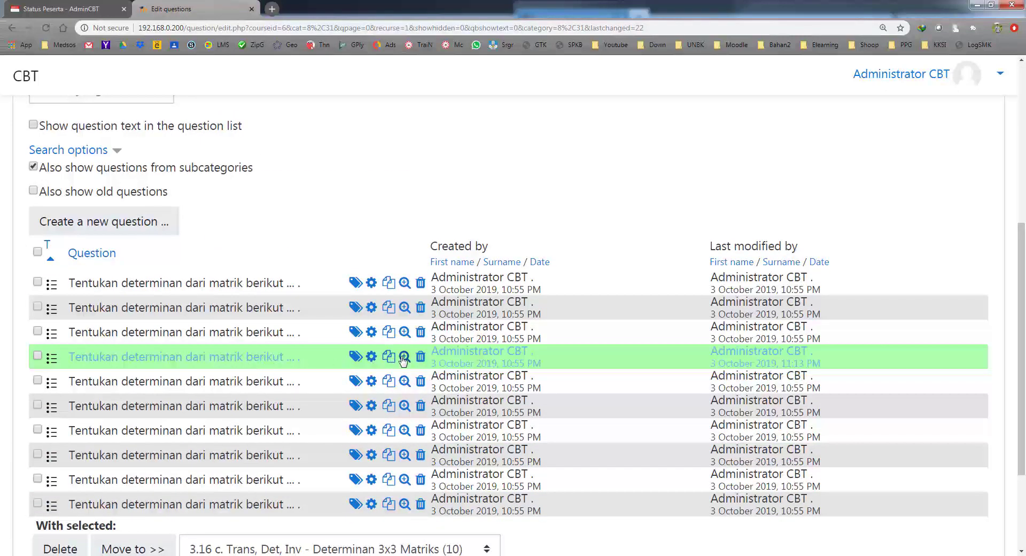
left_click(405, 356)
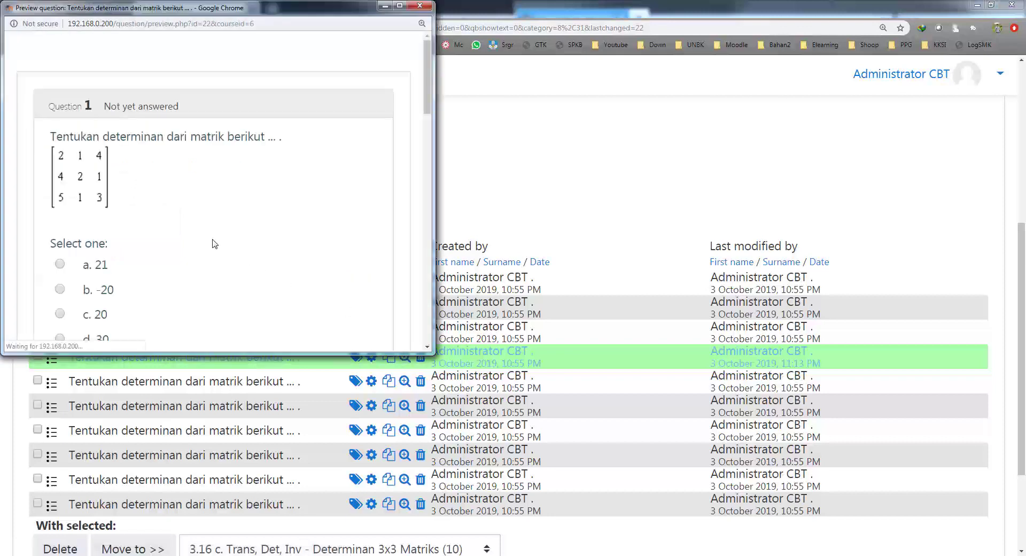
scroll(130, 214, "down", 1)
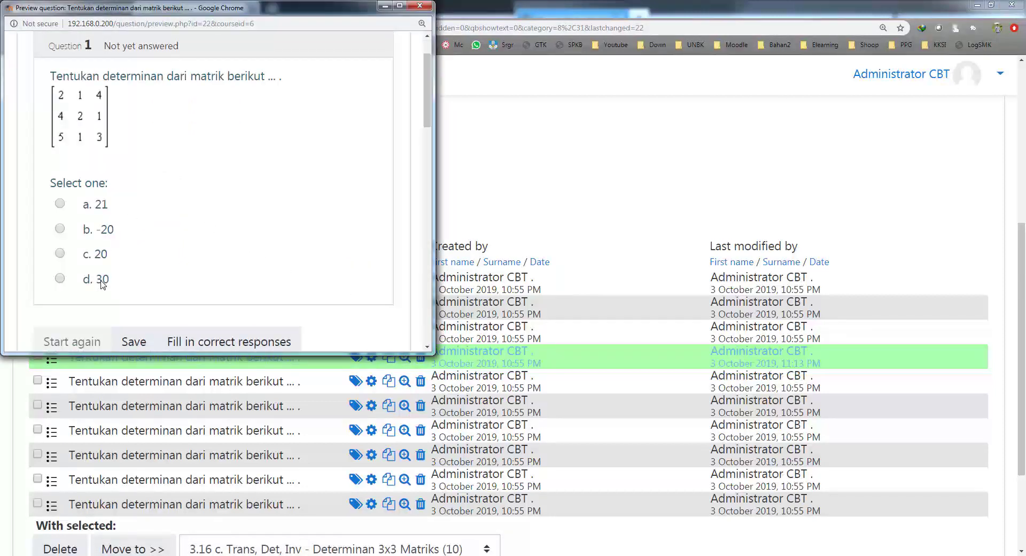
left_click(420, 6)
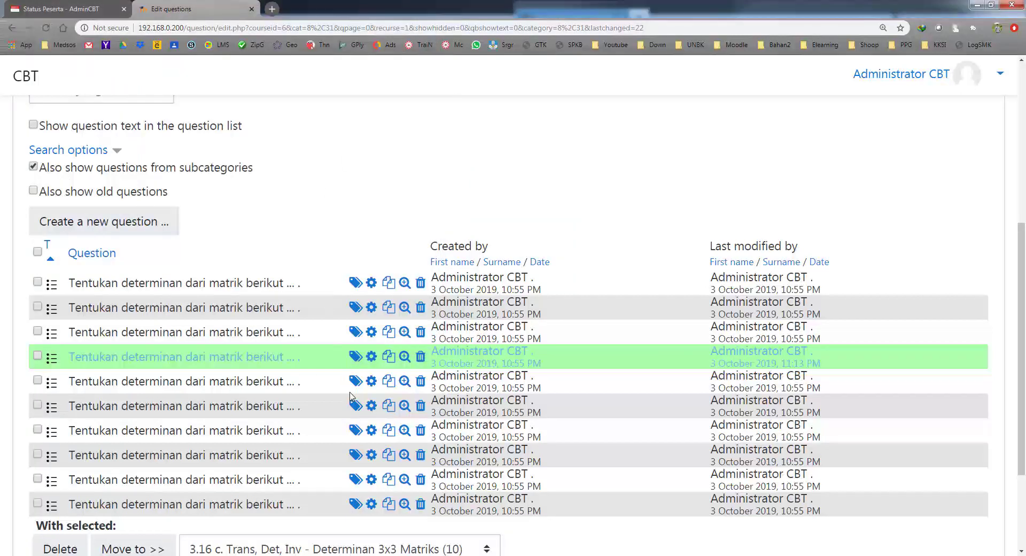
- Switch to the student's quiz attempt, open question 8 and answer it with -28
key("alt+Tab")
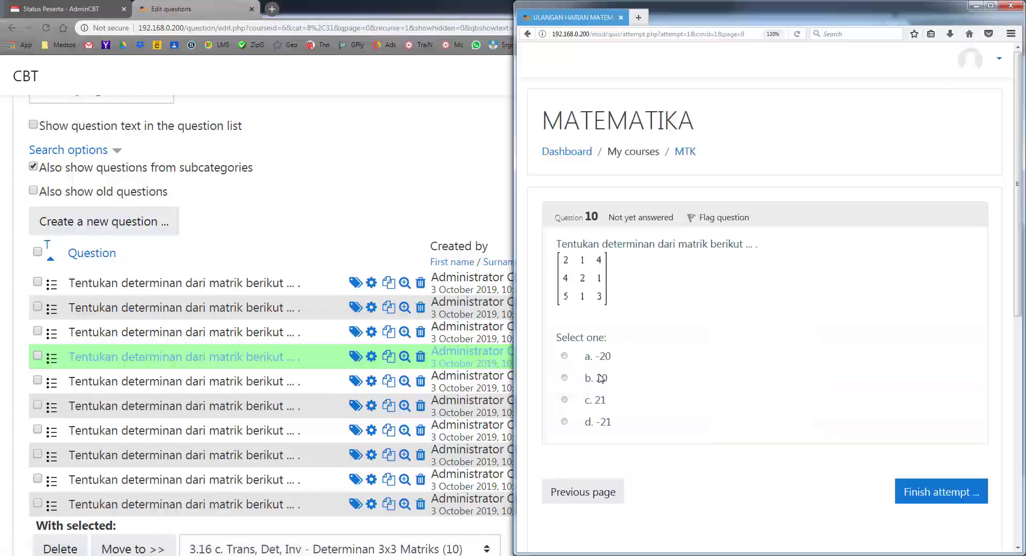
scroll(672, 331, "down", 6)
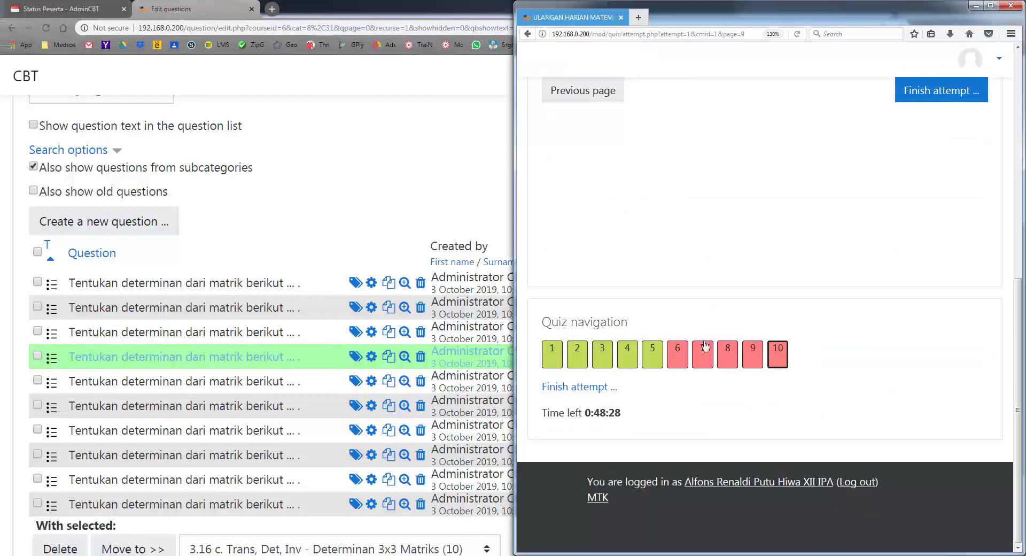
left_click(720, 355)
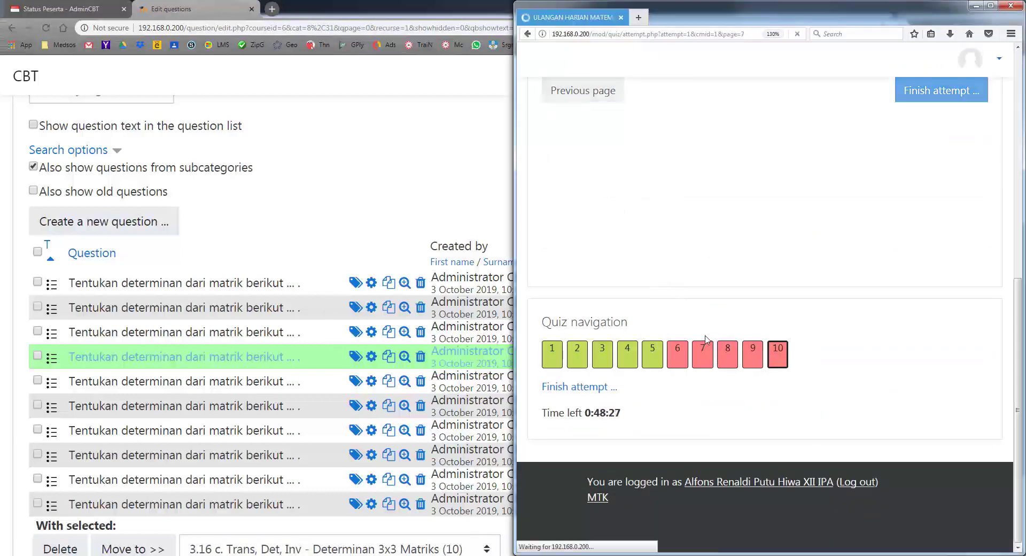
scroll(682, 388, "down", 3)
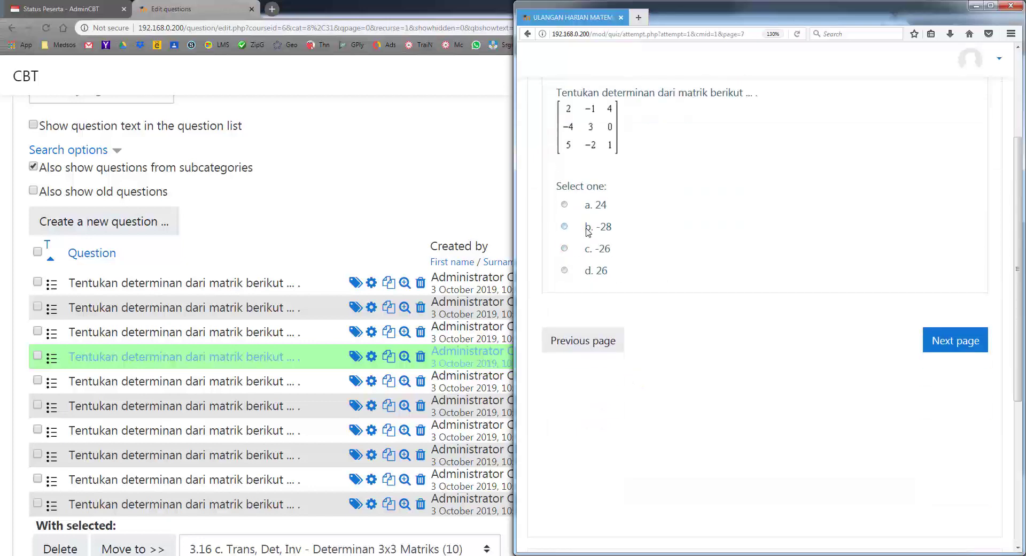
left_click(588, 231)
- Open question 7 of the attempt and choose -20 as the determinant of matrix U
scroll(741, 399, "down", 5)
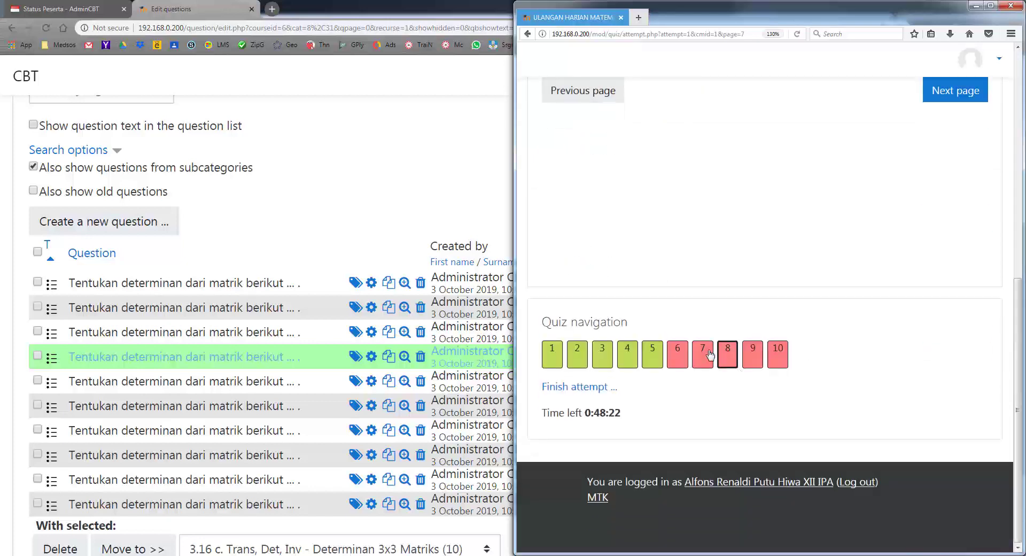
left_click(704, 354)
scroll(657, 287, "up", 3)
scroll(654, 287, "up", 2)
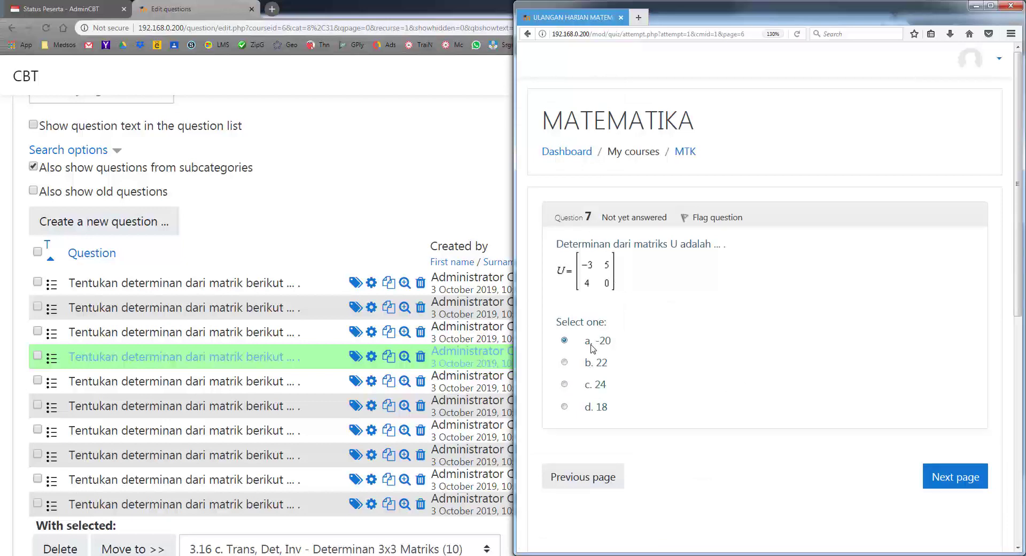
- Reopen question 10 of the attempt and check the text of choice d
scroll(602, 380, "down", 7)
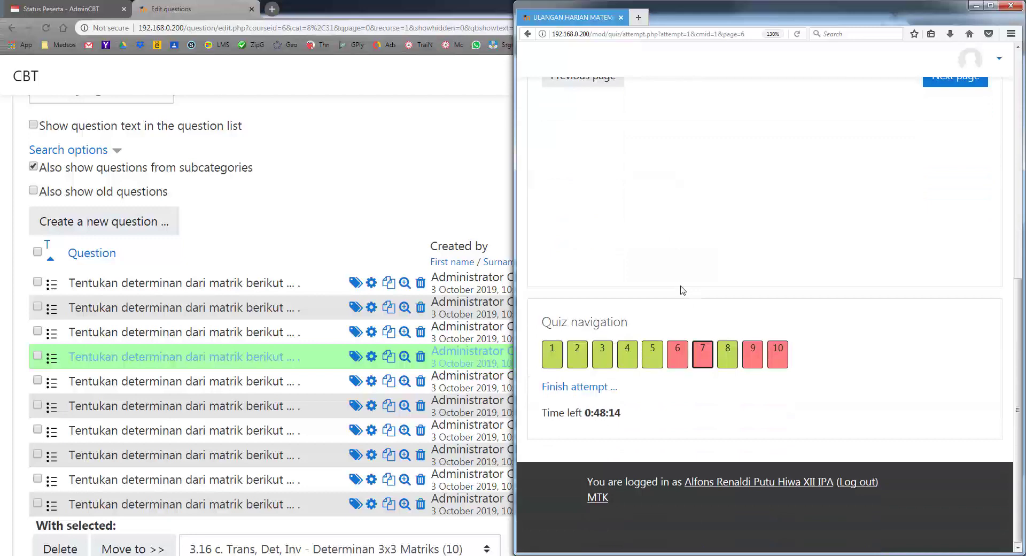
scroll(682, 290, "up", 5)
scroll(682, 290, "down", 5)
left_click(774, 351)
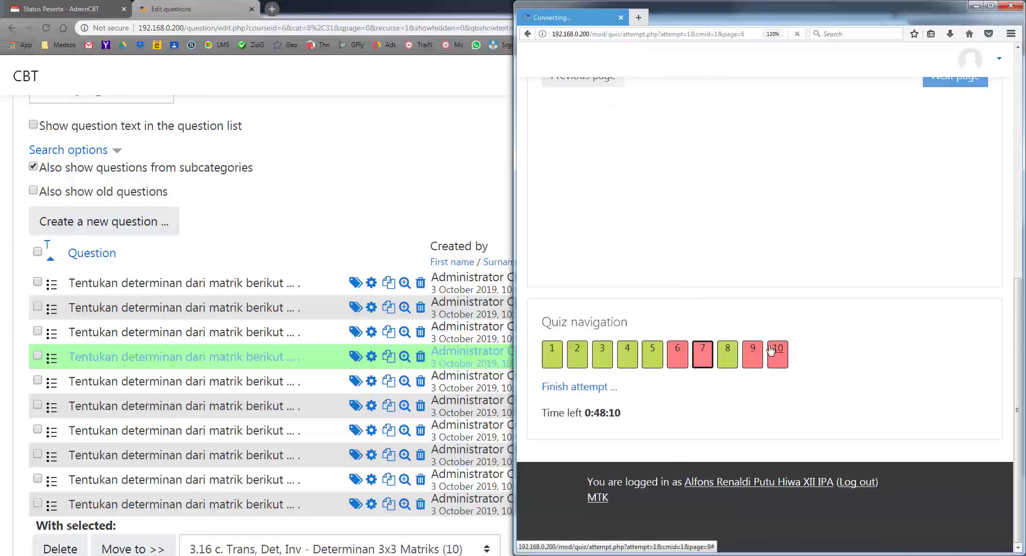
scroll(679, 277, "down", 3)
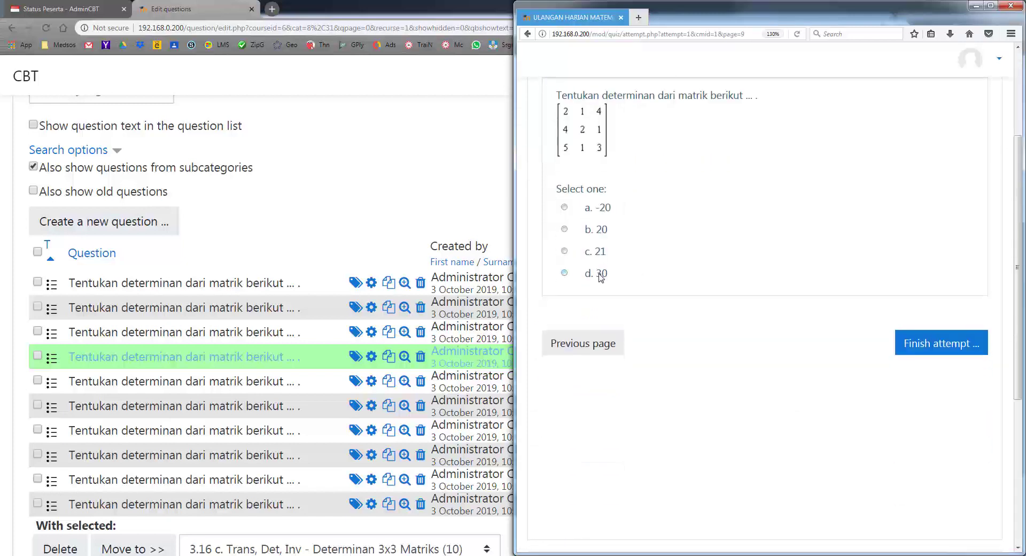
double_click(601, 275)
- Reload the participant status page in CBT Admin, check the student's status and return to the question bank
left_click(88, 8)
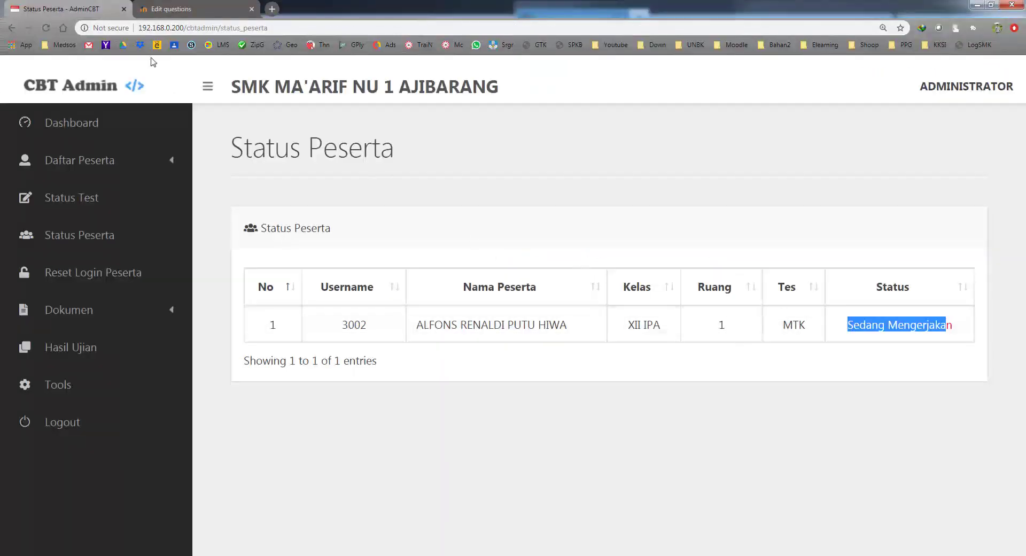
left_click(47, 27)
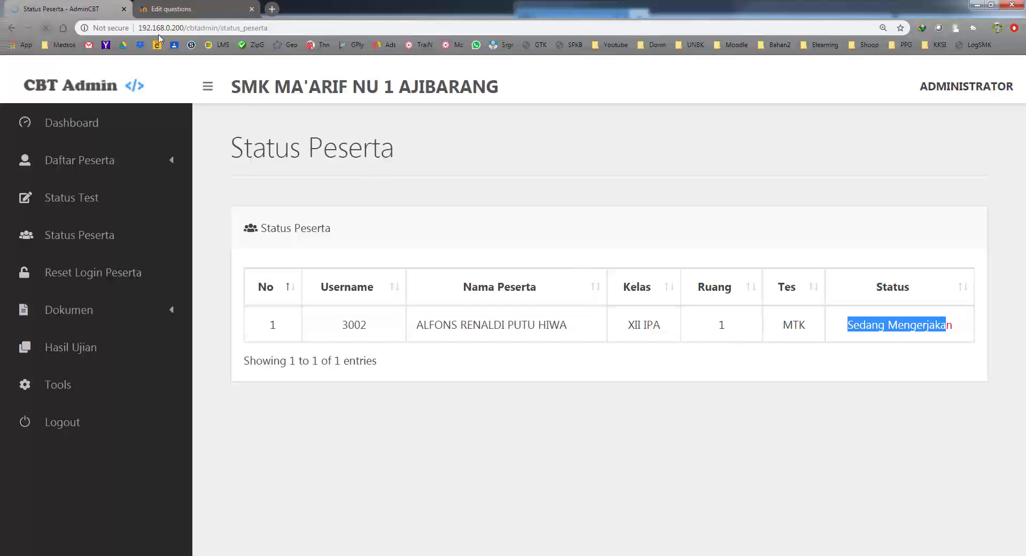
left_click(169, 7)
left_click(102, 7)
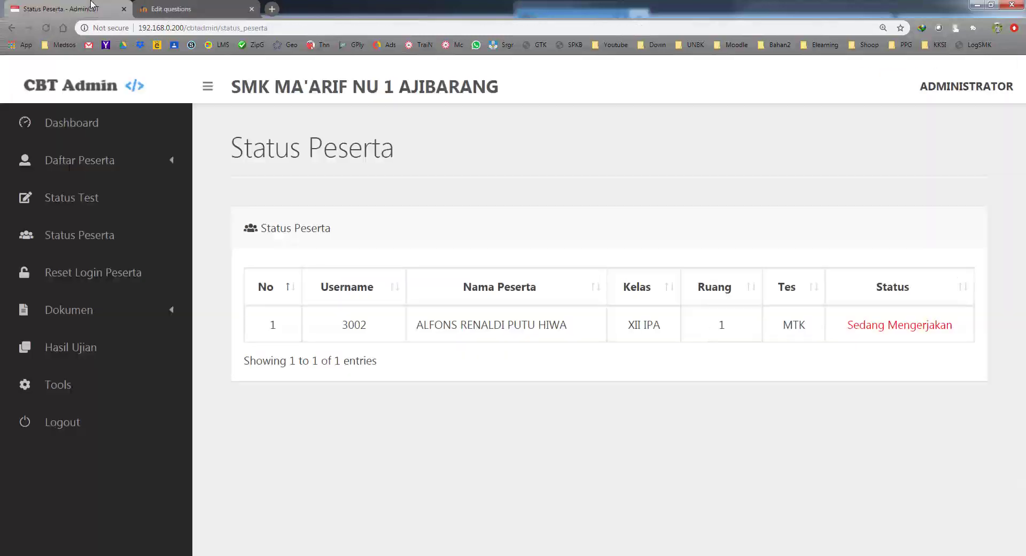
left_click(217, 6)
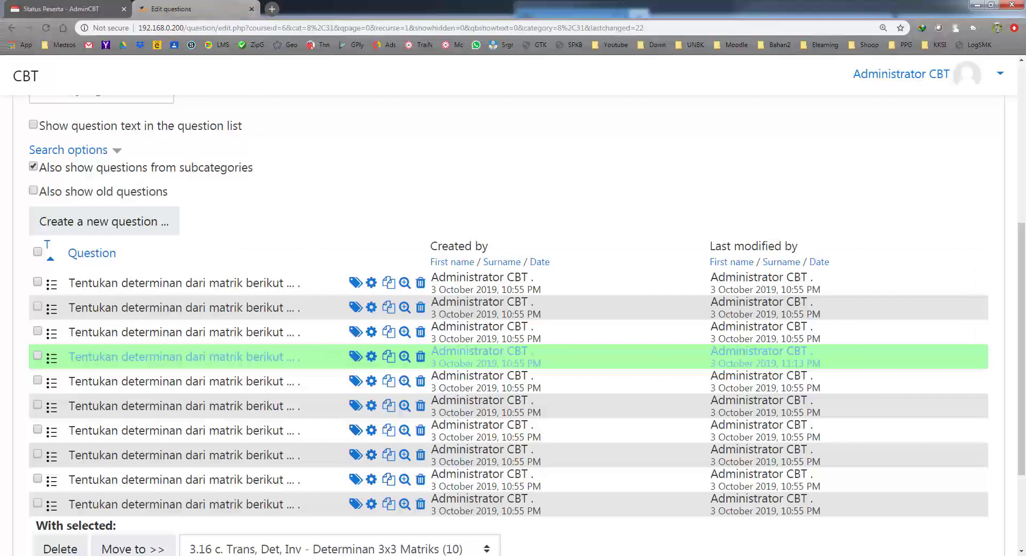
- Return to the student's attempt and go through the choices of question 10, selecting -20 as the answer
key("alt+Tab")
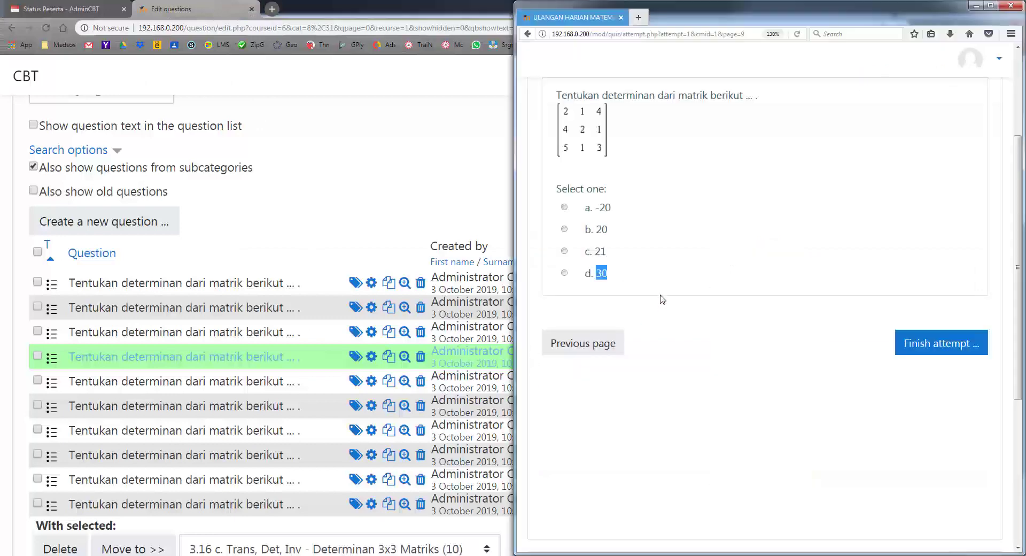
left_click(603, 274)
left_click(598, 231)
left_click_drag(602, 255, 595, 252)
left_click(604, 217)
left_click(603, 211)
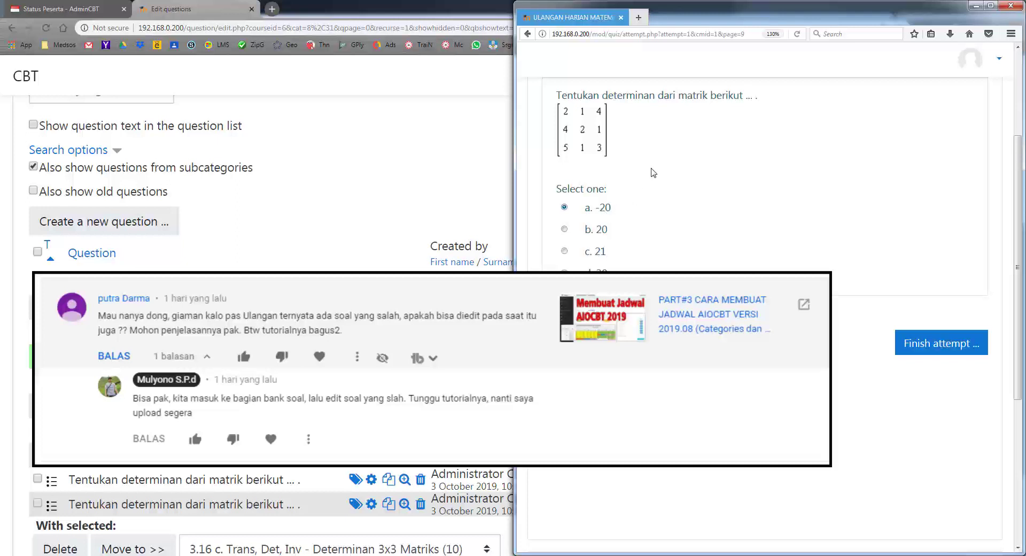
scroll(653, 172, "up", 3)
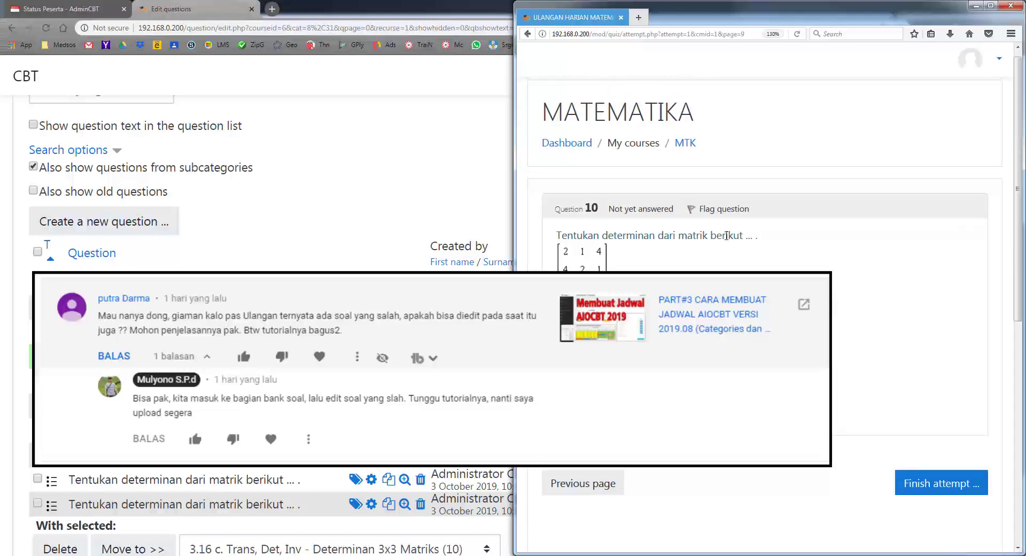